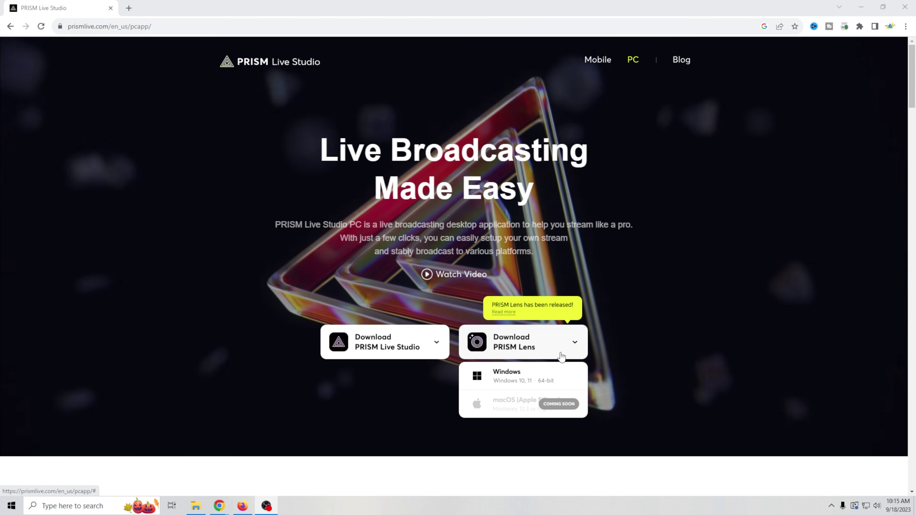
- Download the Windows version of PRISM Lens and launch its installer from the Downloads folder
{"action": "left_click", "coordinate": [507, 379]}
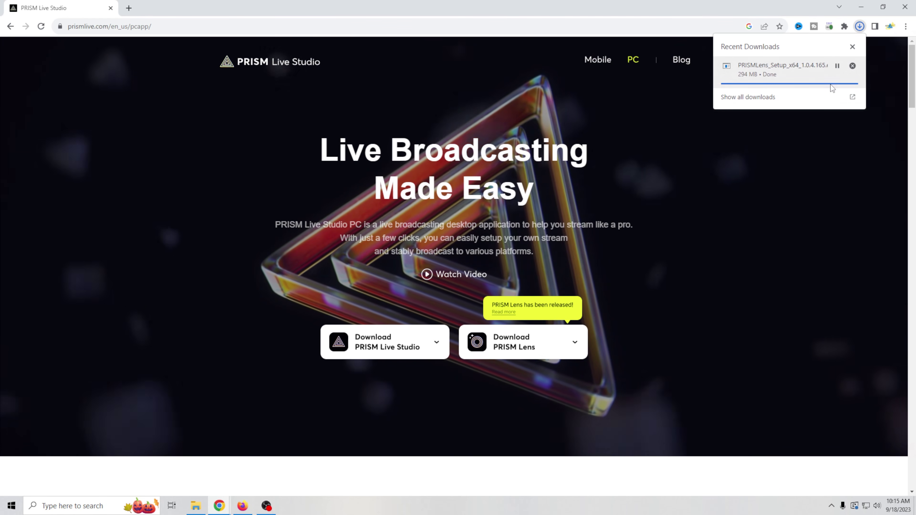
{"action": "left_click", "coordinate": [853, 47]}
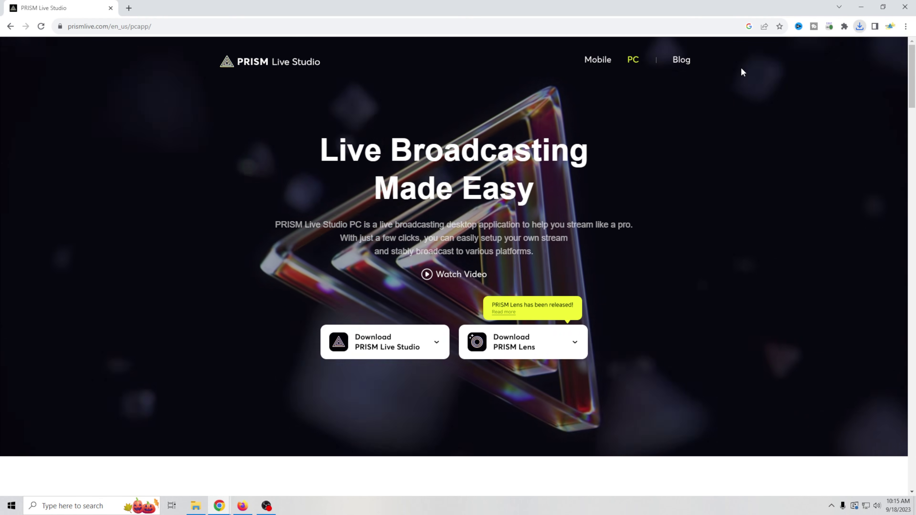
{"action": "left_click", "coordinate": [195, 506]}
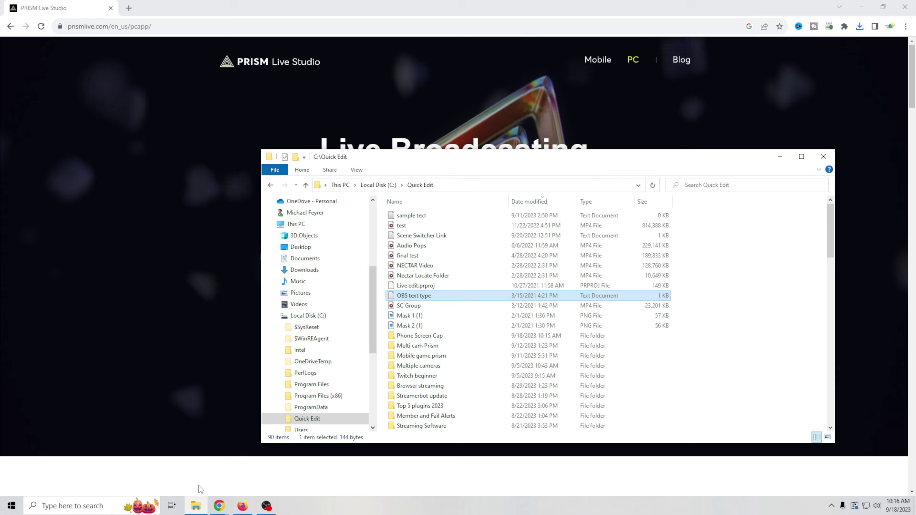
{"action": "left_click", "coordinate": [304, 269]}
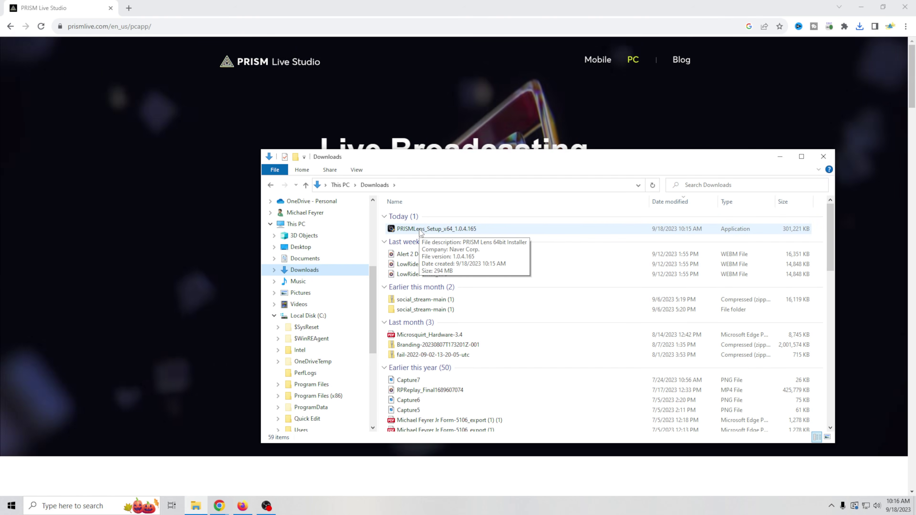
{"action": "key", "text": "alt+F4"}
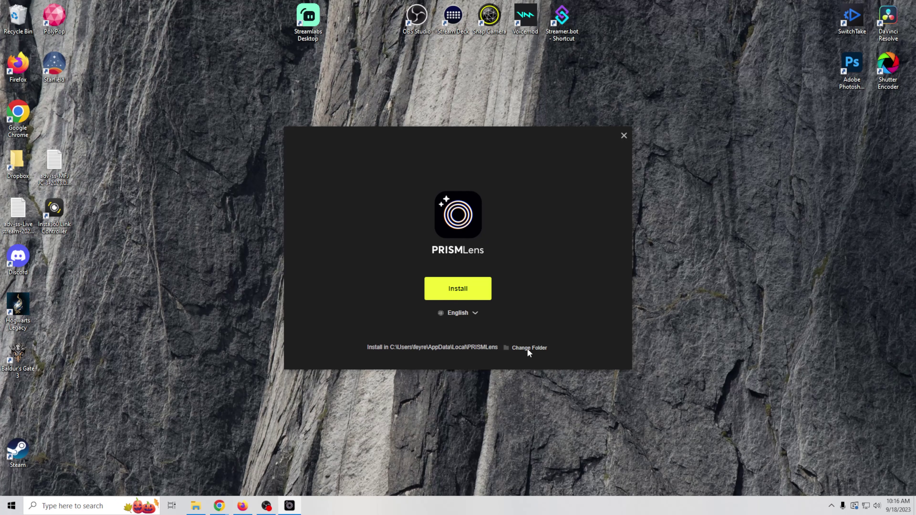
- Install PRISM Lens with English as the language, and start it using the Google login
{"action": "left_click", "coordinate": [475, 313]}
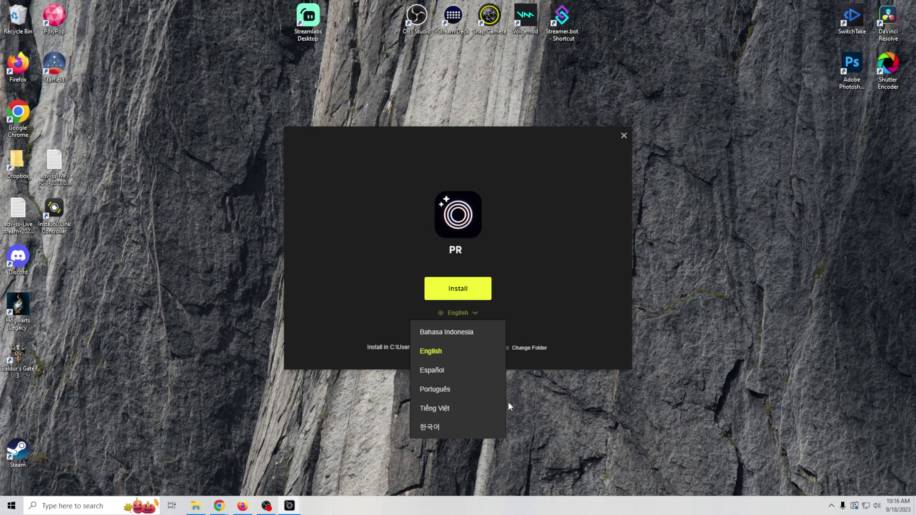
{"action": "left_click", "coordinate": [467, 356]}
{"action": "left_click", "coordinate": [460, 292]}
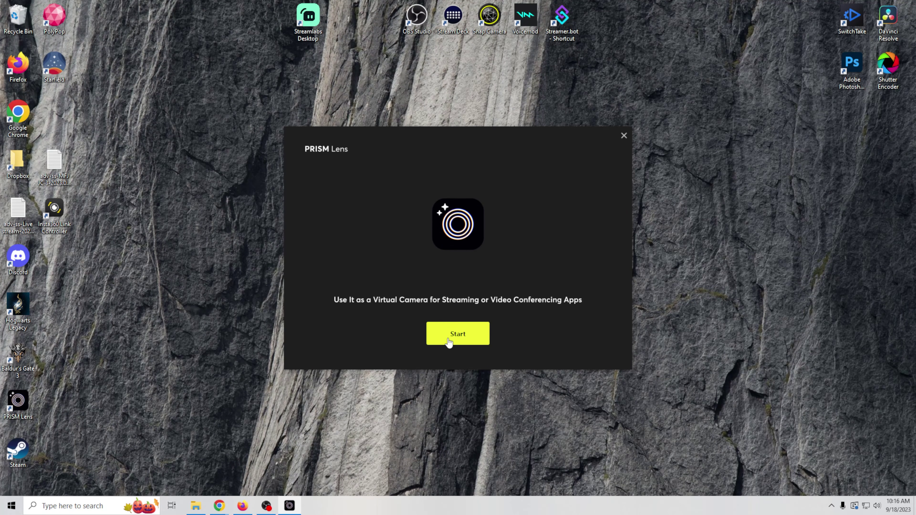
{"action": "left_click", "coordinate": [449, 340]}
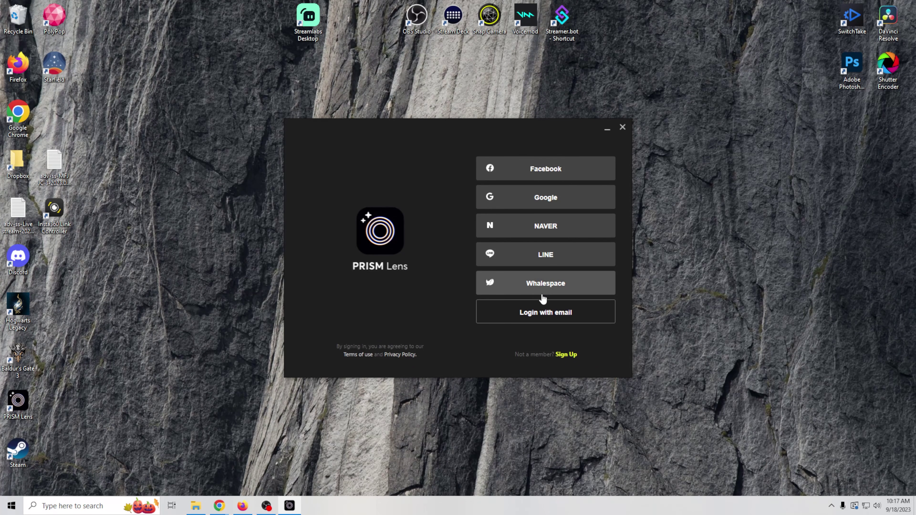
{"action": "left_click", "coordinate": [540, 199]}
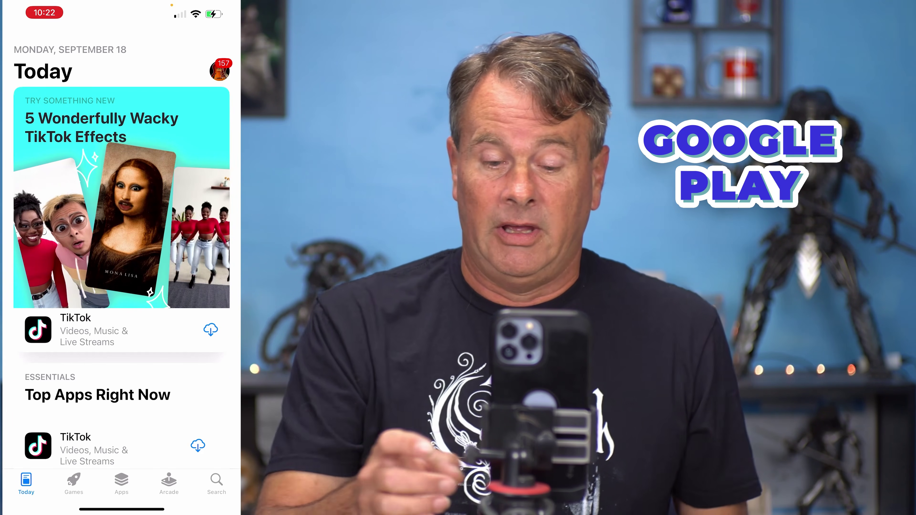
- Search the phone's App Store for "prism" and open the PRISM: Live Streaming app
{"action": "left_click", "coordinate": [216, 483]}
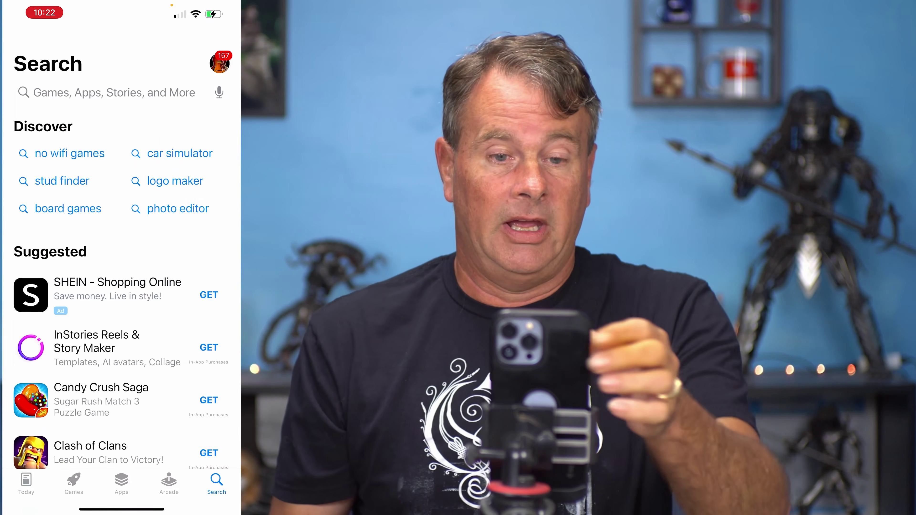
{"action": "left_click", "coordinate": [108, 92]}
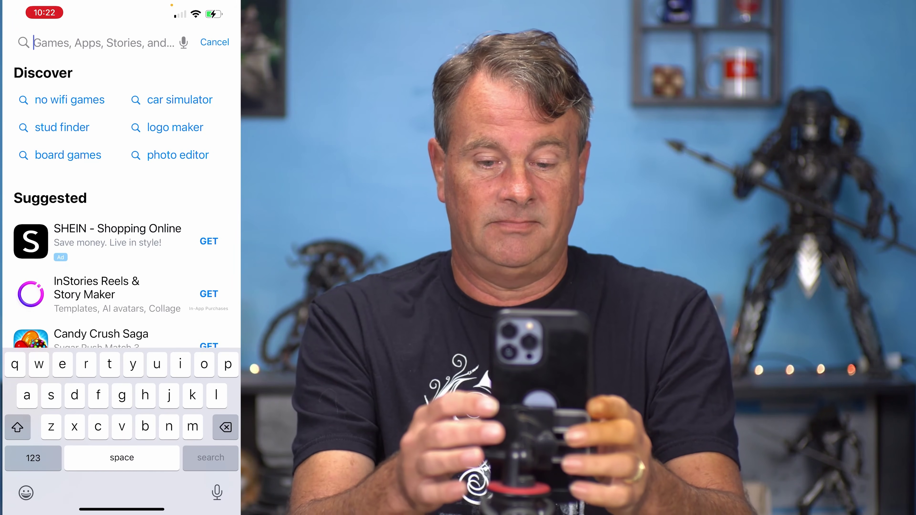
{"action": "type", "text": "prism"}
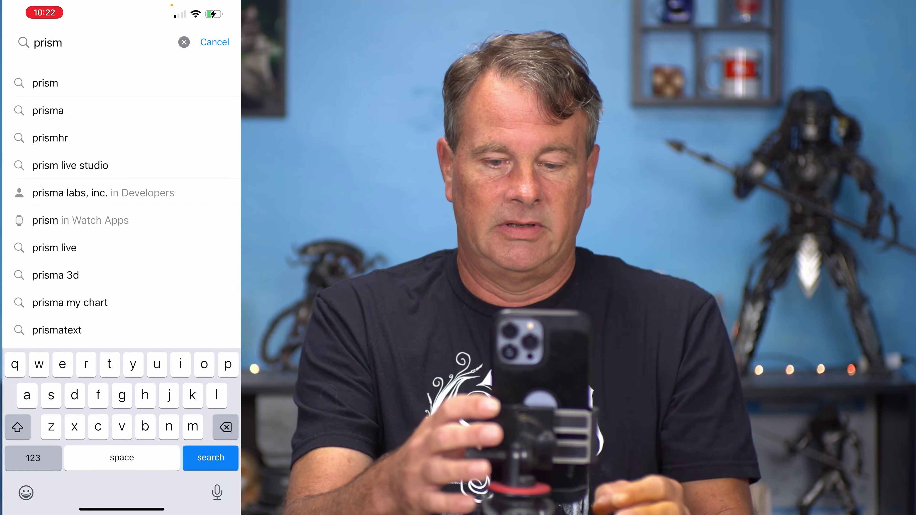
{"action": "key", "text": "Return"}
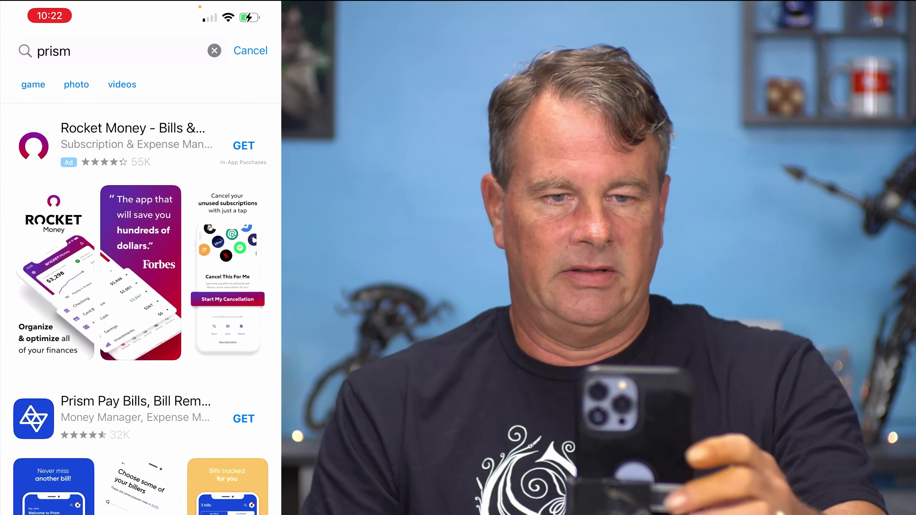
{"action": "scroll", "coordinate": [141, 311], "scroll_direction": "down", "scroll_amount": 10}
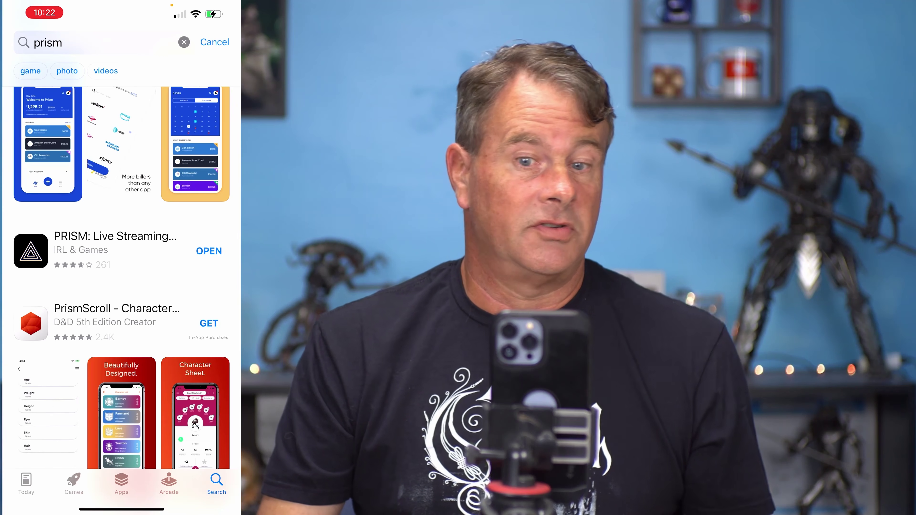
{"action": "left_click", "coordinate": [208, 251]}
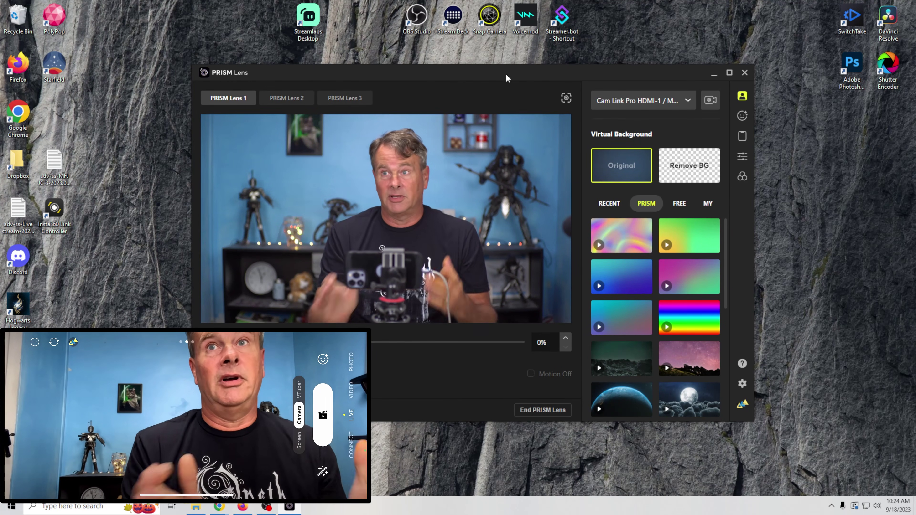
- Set the PRISM Lens 1 camera source to the phone through Connect PRISM Mobile
{"action": "left_click", "coordinate": [687, 102]}
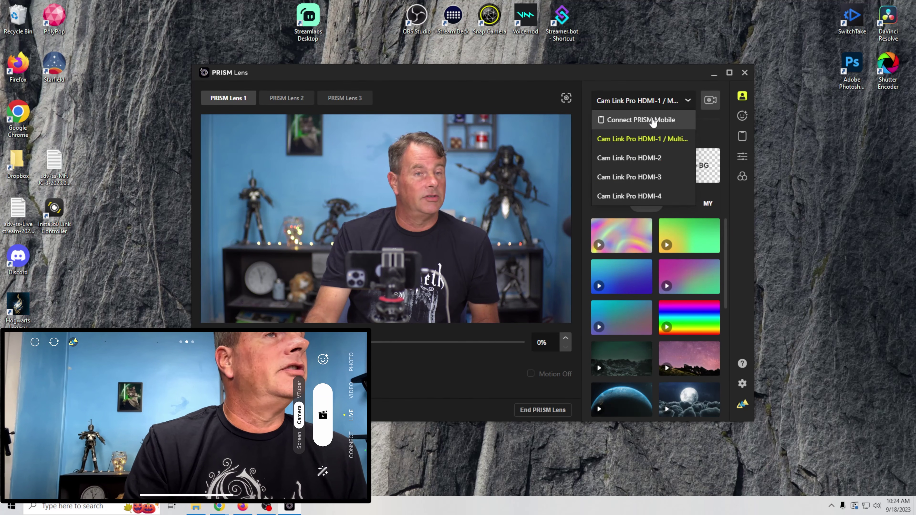
{"action": "left_click", "coordinate": [652, 120]}
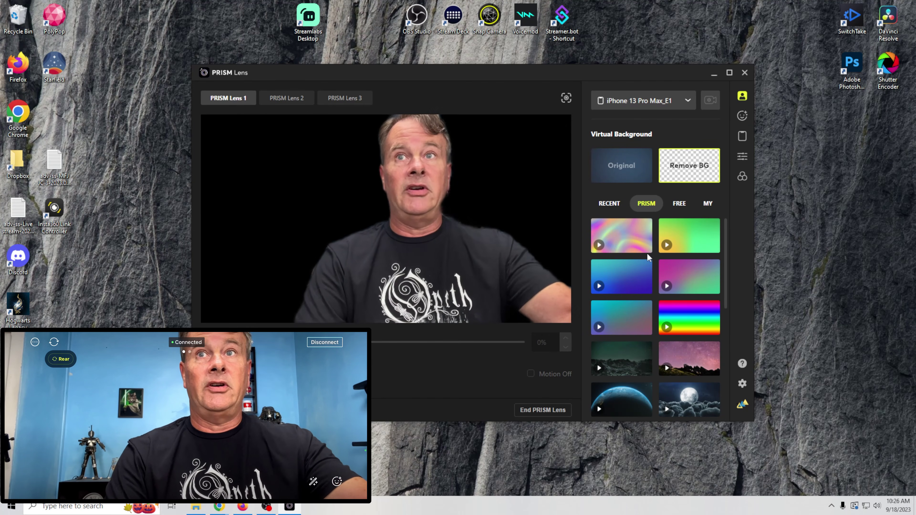
- Add the "gs back" image from the Current Live Streaming Assets folder as a custom virtual background for PRISM Lens 1
{"action": "scroll", "coordinate": [646, 283], "scroll_direction": "down", "scroll_amount": 5}
{"action": "scroll", "coordinate": [659, 248], "scroll_direction": "up", "scroll_amount": 5}
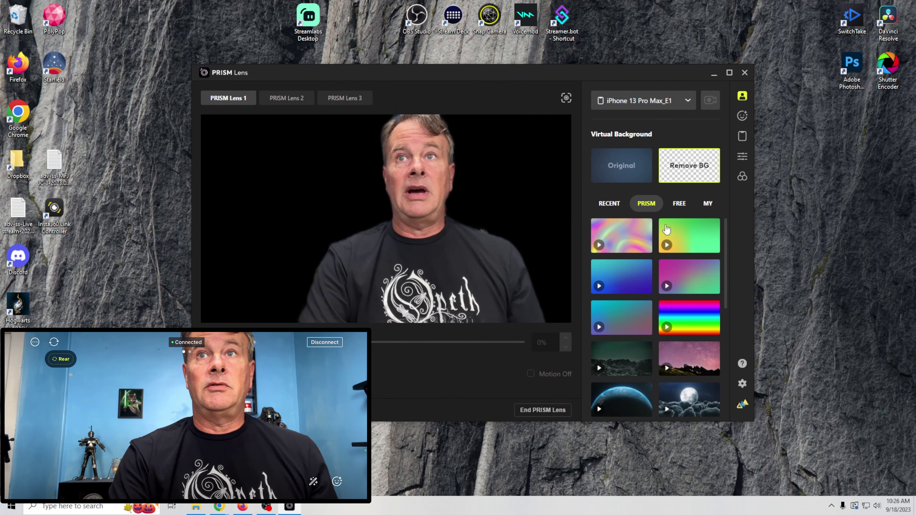
{"action": "left_click", "coordinate": [707, 203]}
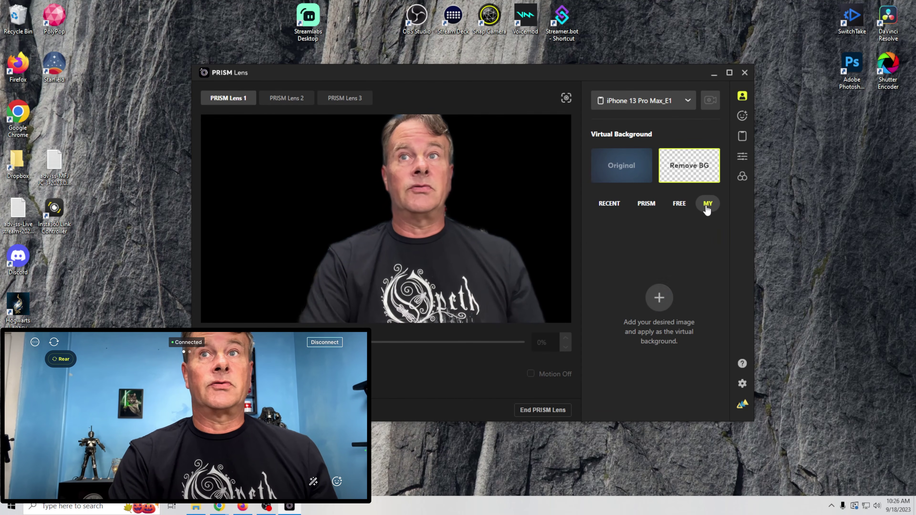
{"action": "left_click", "coordinate": [662, 302]}
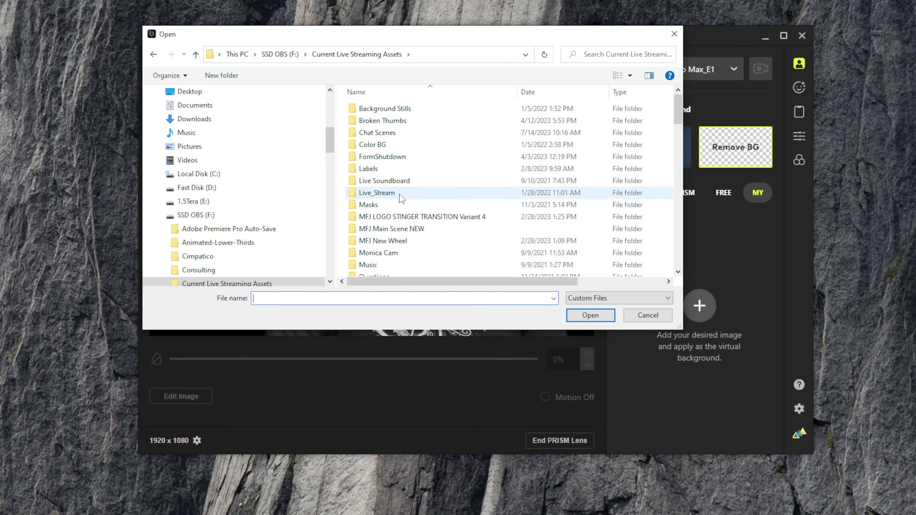
{"action": "scroll", "coordinate": [400, 196], "scroll_direction": "down", "scroll_amount": 3}
{"action": "scroll", "coordinate": [399, 196], "scroll_direction": "down", "scroll_amount": 5}
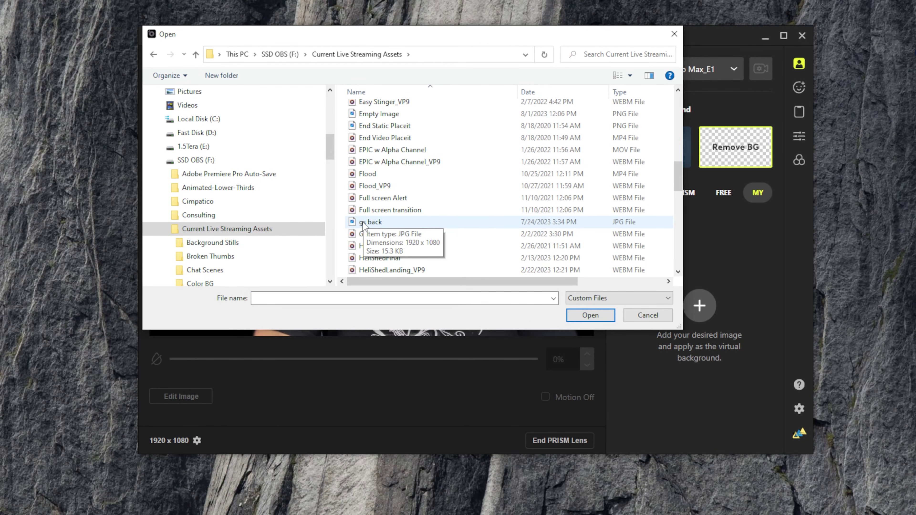
{"action": "left_click", "coordinate": [363, 226]}
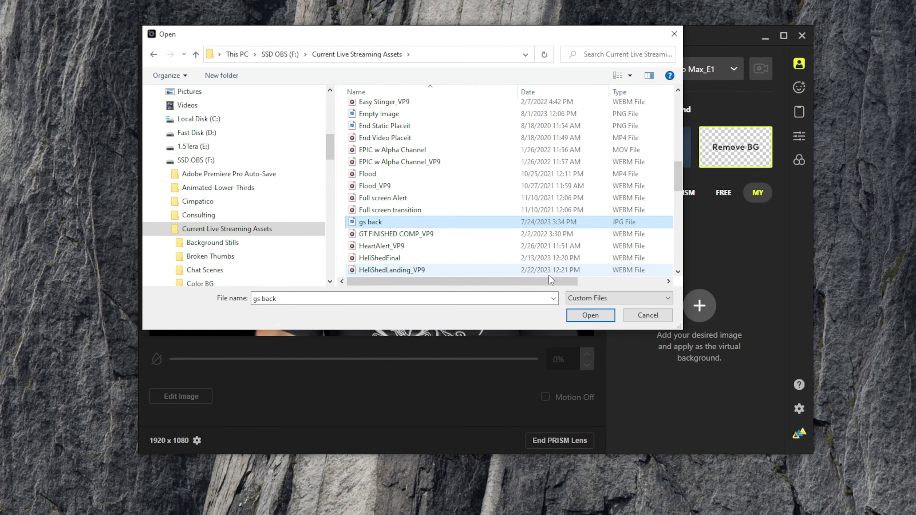
{"action": "left_click", "coordinate": [588, 317]}
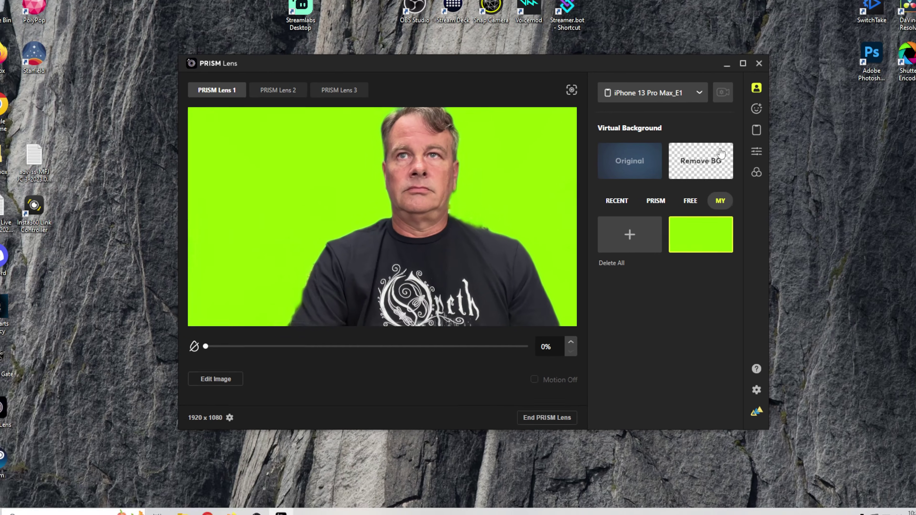
- Try the Remove BG option on PRISM Lens 1 and return the virtual background to Original
{"action": "mouse_move", "coordinate": [759, 239]}
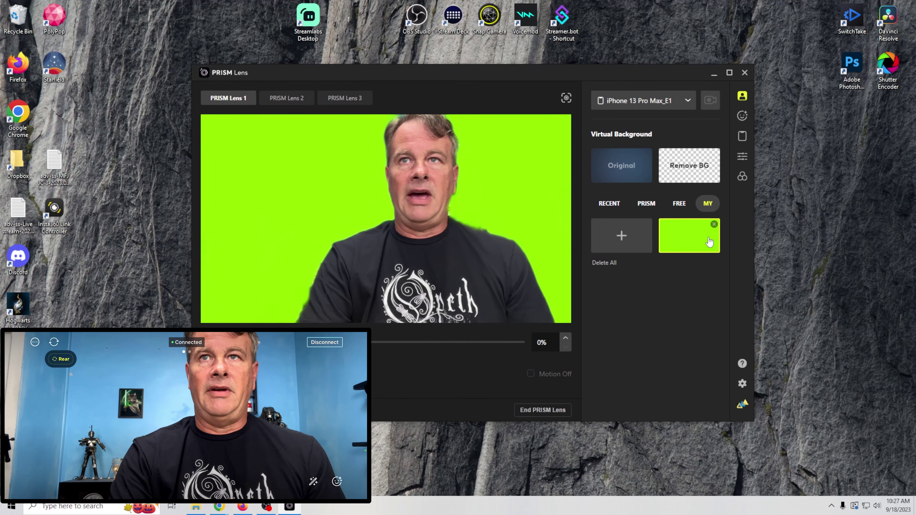
{"action": "left_click", "coordinate": [634, 175]}
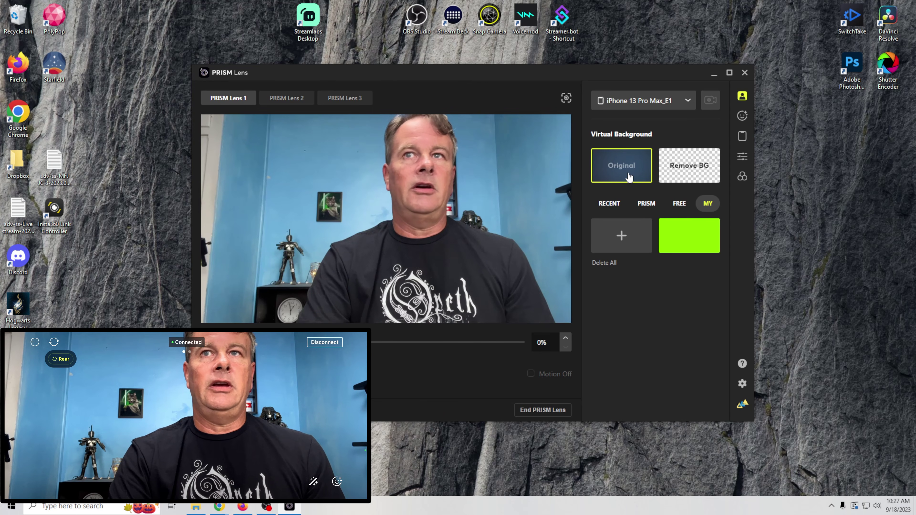
{"action": "left_click", "coordinate": [665, 178]}
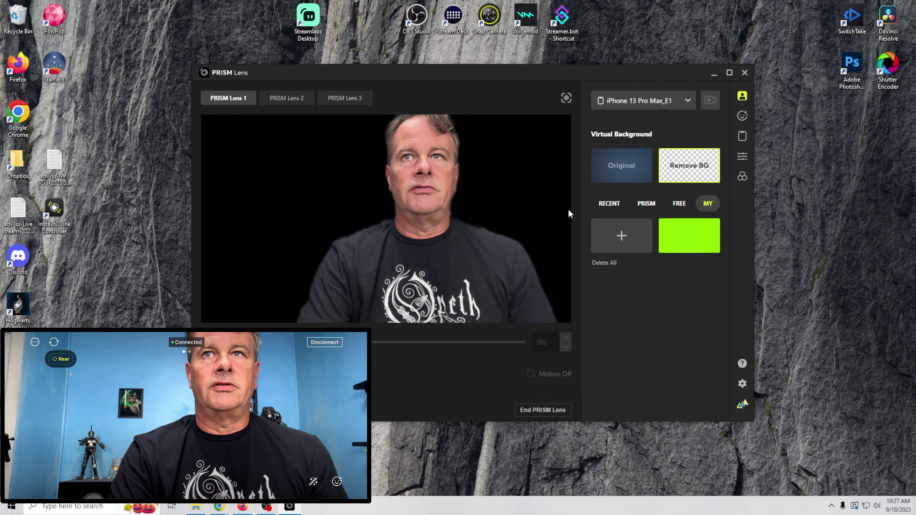
{"action": "left_click", "coordinate": [620, 171]}
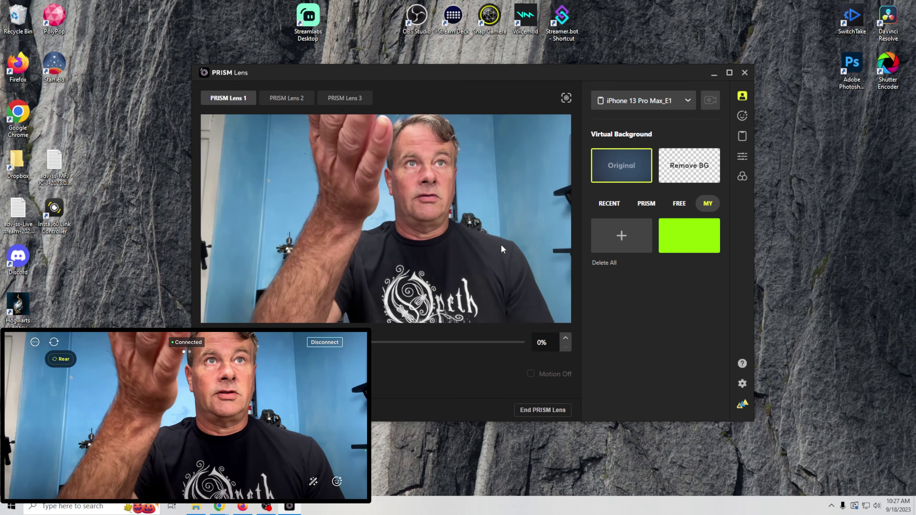
- Set the PRISM Lens 2 source to PRISM Mobile and connect the phone with Screen as the screencast type
{"action": "left_click_drag", "start_coordinate": [571, 72], "coordinate": [720, 114]}
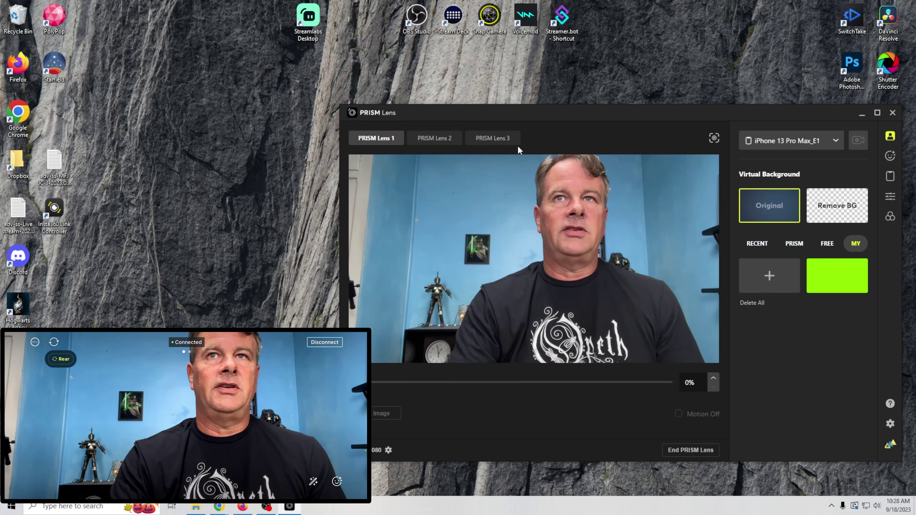
{"action": "left_click", "coordinate": [434, 138]}
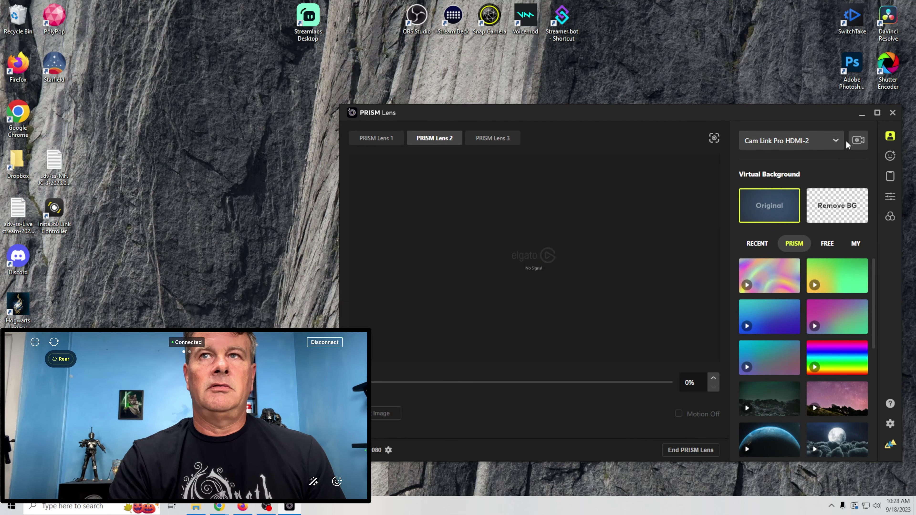
{"action": "left_click", "coordinate": [835, 140]}
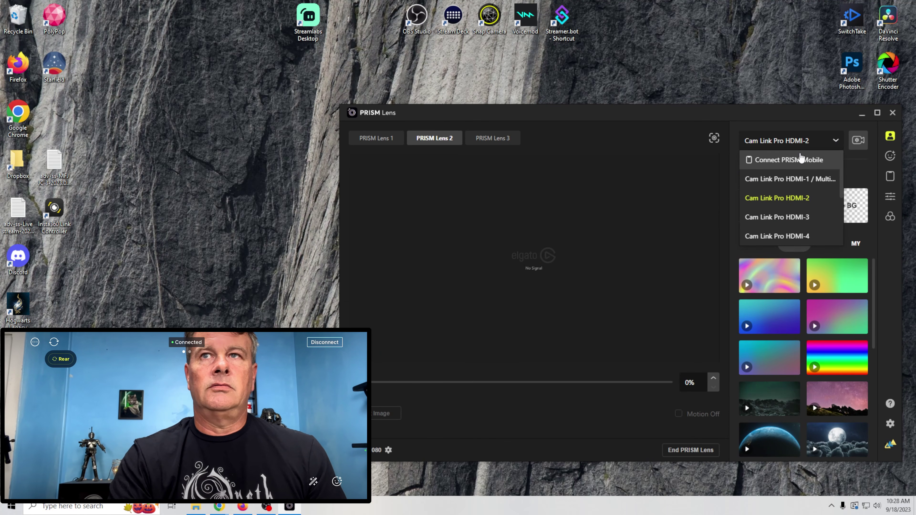
{"action": "left_click", "coordinate": [788, 159]}
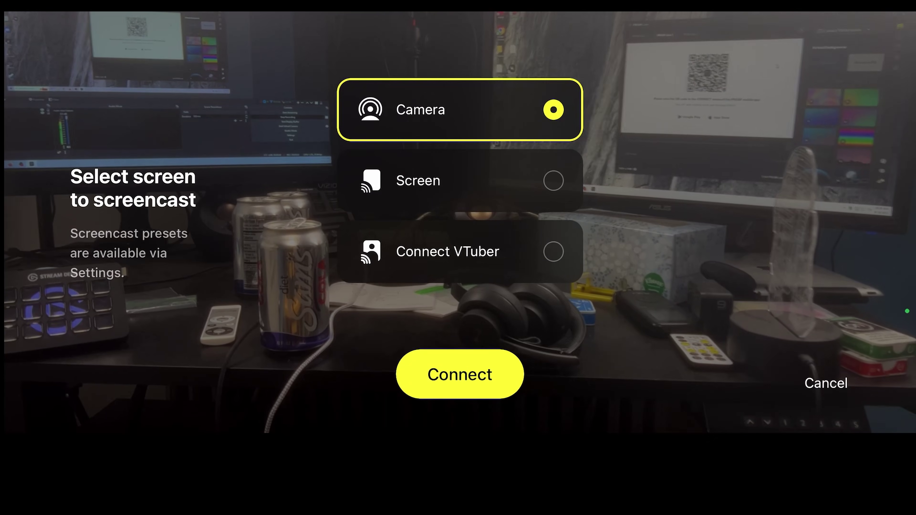
{"action": "left_click", "coordinate": [460, 181]}
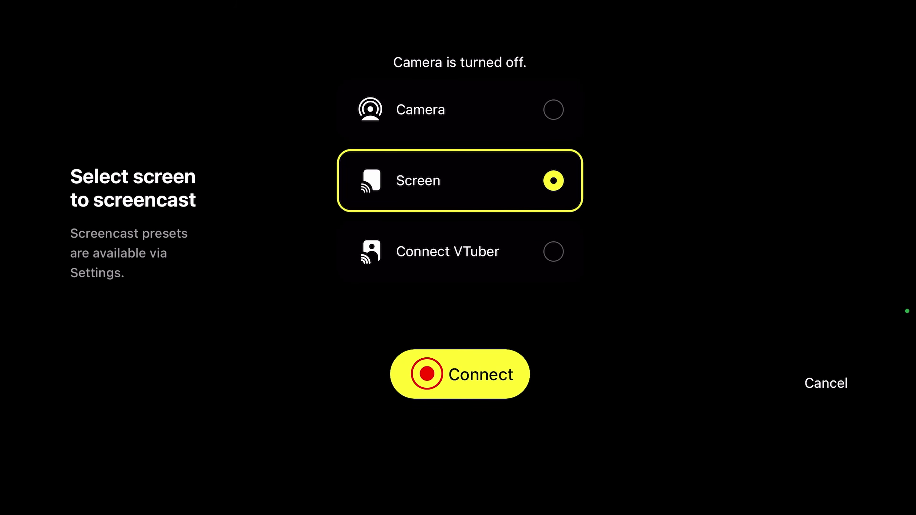
{"action": "left_click", "coordinate": [460, 374]}
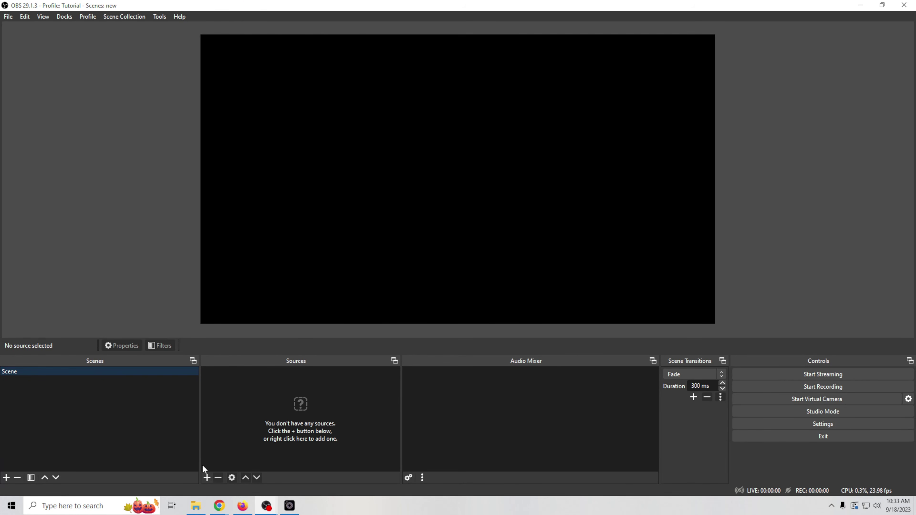
- Add a new Video Capture Device source named "phone screen" to the scene
{"action": "left_click", "coordinate": [207, 477]}
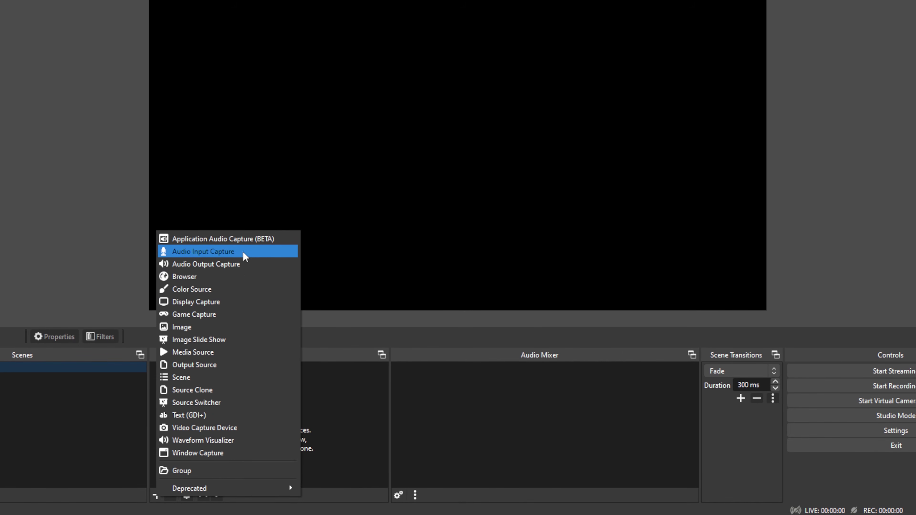
{"action": "left_click", "coordinate": [213, 427]}
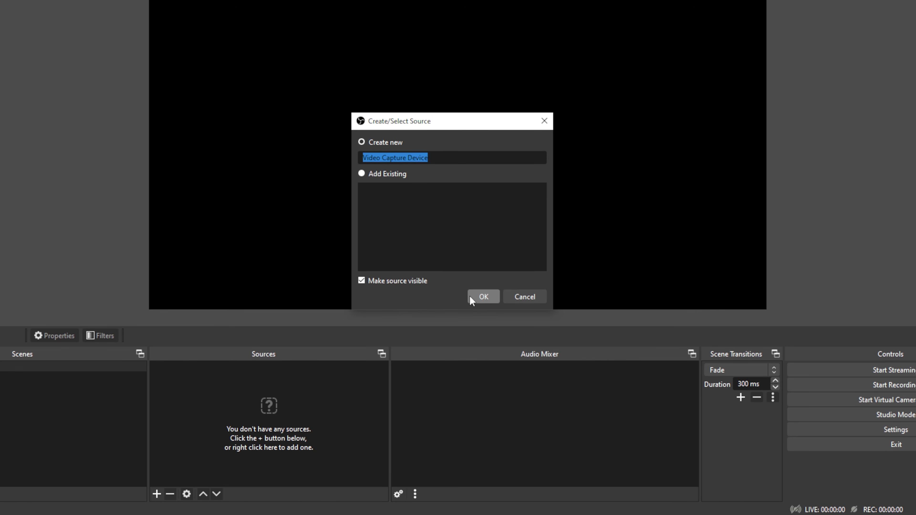
{"action": "type", "text": "phone screen"}
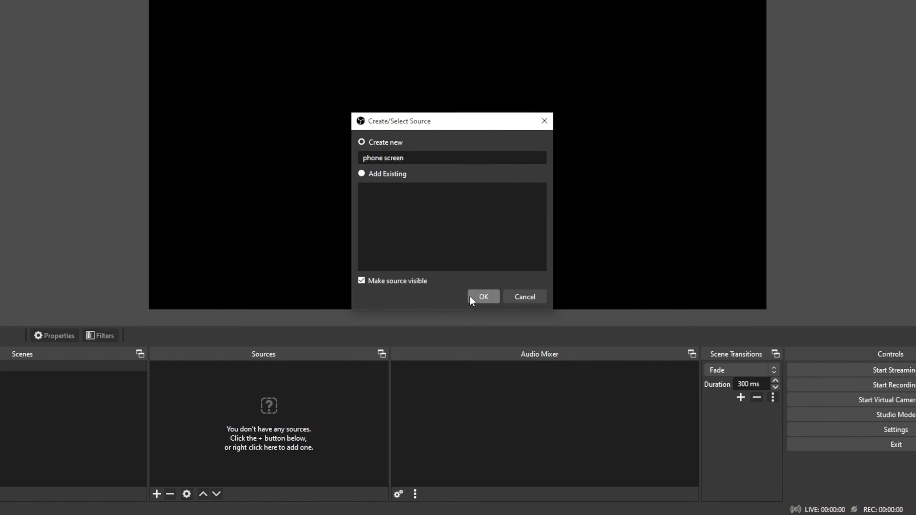
{"action": "left_click", "coordinate": [487, 298]}
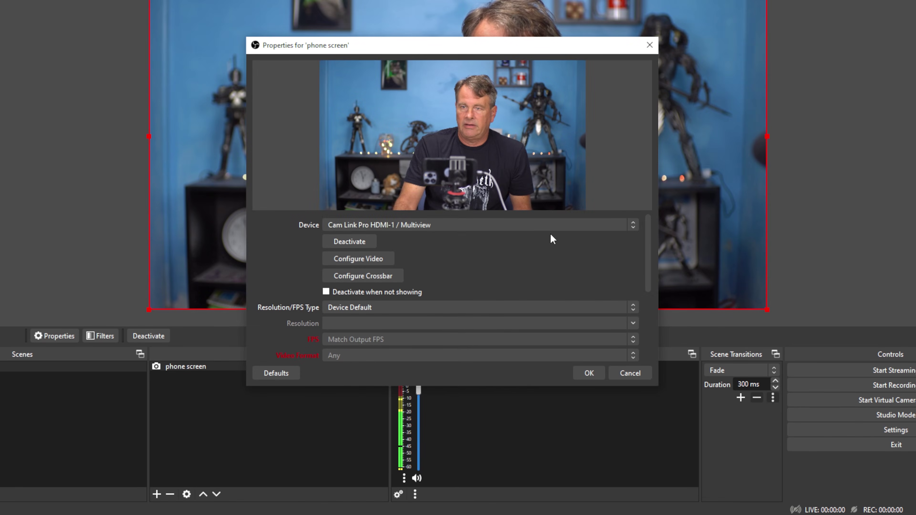
- Set the phone screen source's device to PRISM Lens 2 and accept its properties
{"action": "left_click", "coordinate": [555, 225]}
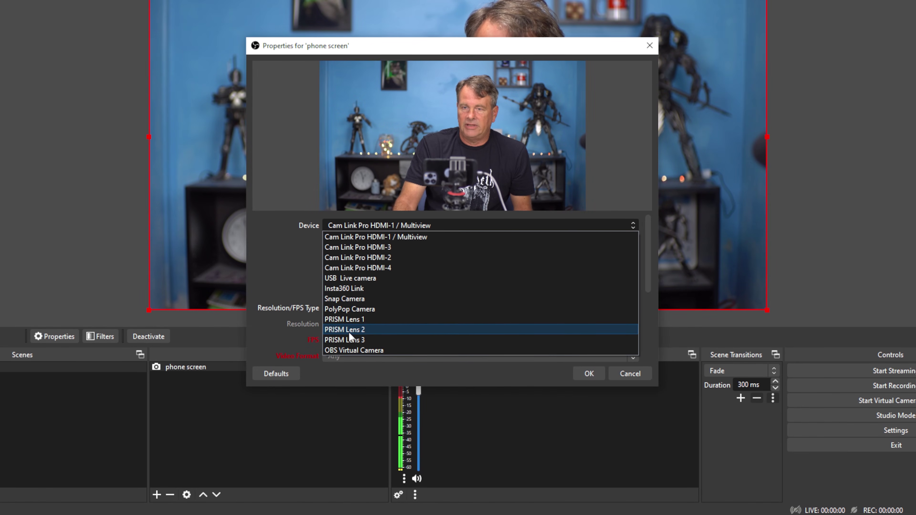
{"action": "left_click", "coordinate": [348, 349]}
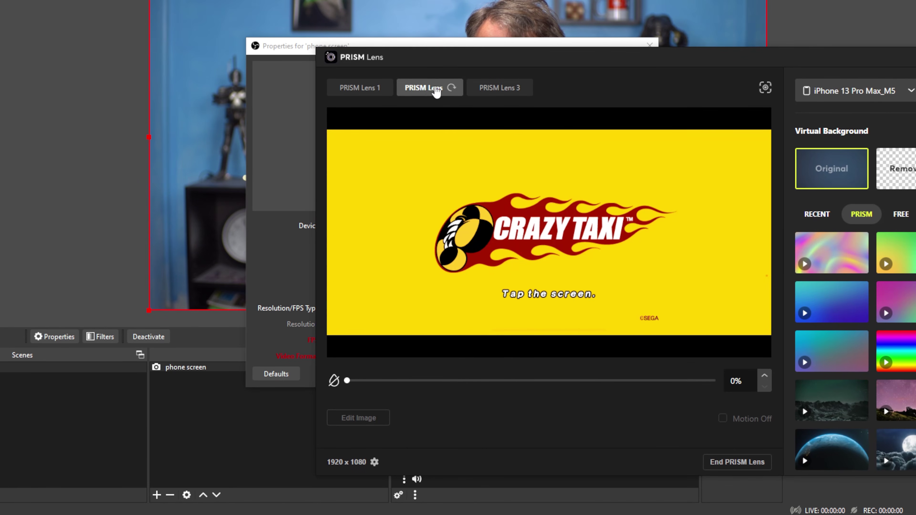
{"action": "left_click", "coordinate": [271, 130]}
{"action": "left_click", "coordinate": [395, 226]}
{"action": "left_click", "coordinate": [415, 247]}
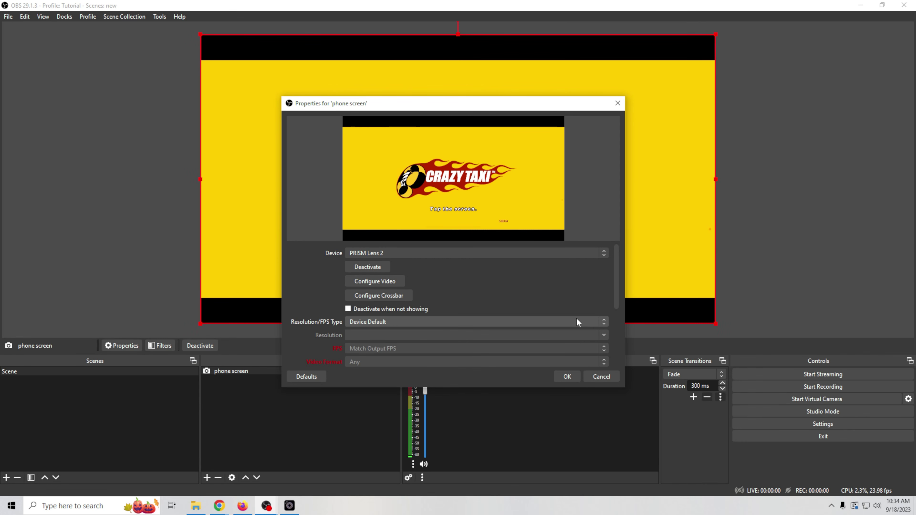
{"action": "left_click", "coordinate": [567, 377]}
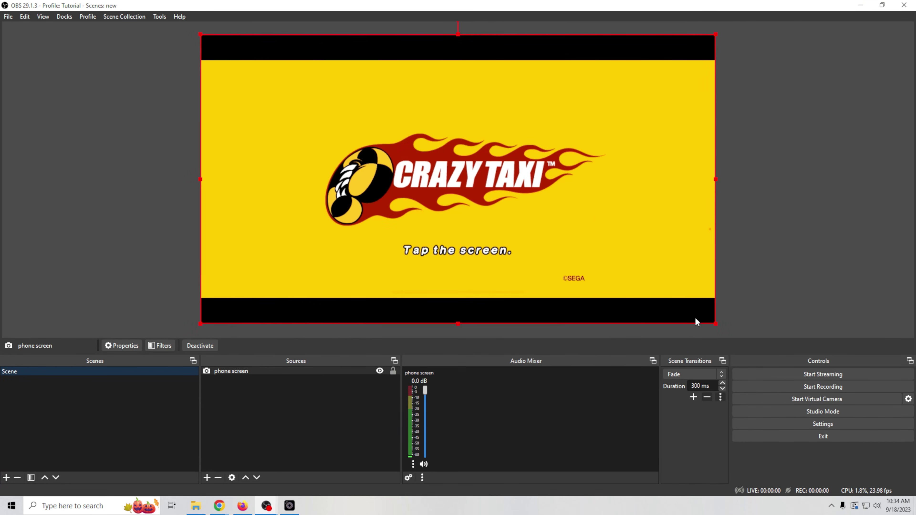
- Scale the phone screen source to about half the canvas width and place it against the canvas's right edge
{"action": "left_click_drag", "start_coordinate": [715, 325], "coordinate": [415, 188]}
{"action": "left_click_drag", "start_coordinate": [347, 143], "coordinate": [574, 207]}
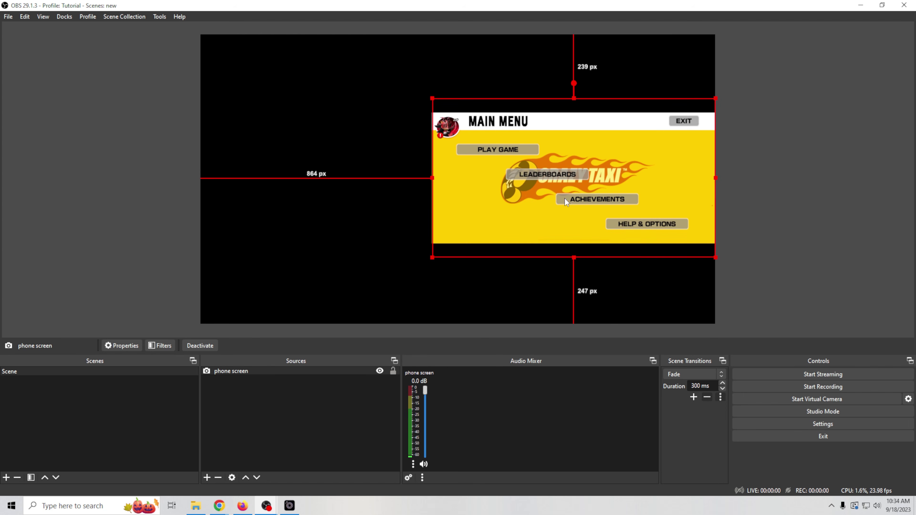
- Add a second Video Capture Device source with its default name, using the Cam Link Pro HDMI-1 / Multiview device
{"action": "left_click", "coordinate": [208, 475]}
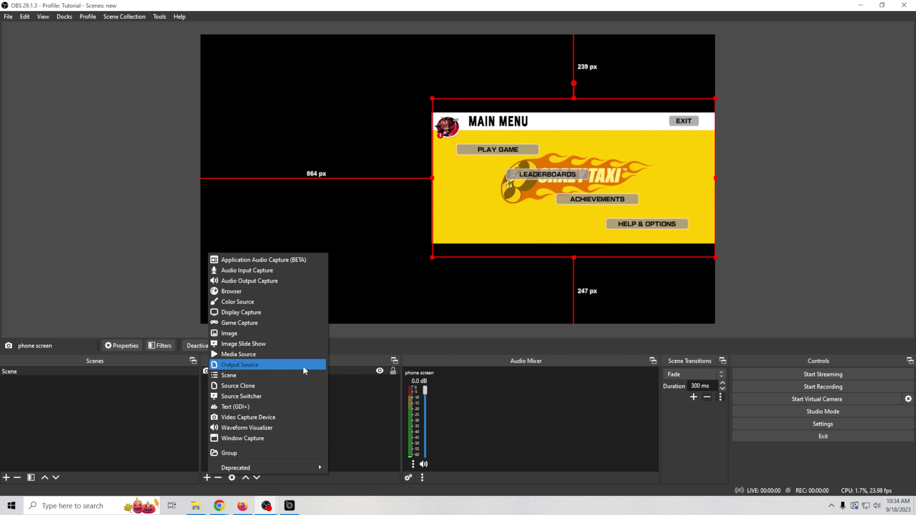
{"action": "left_click", "coordinate": [265, 419]}
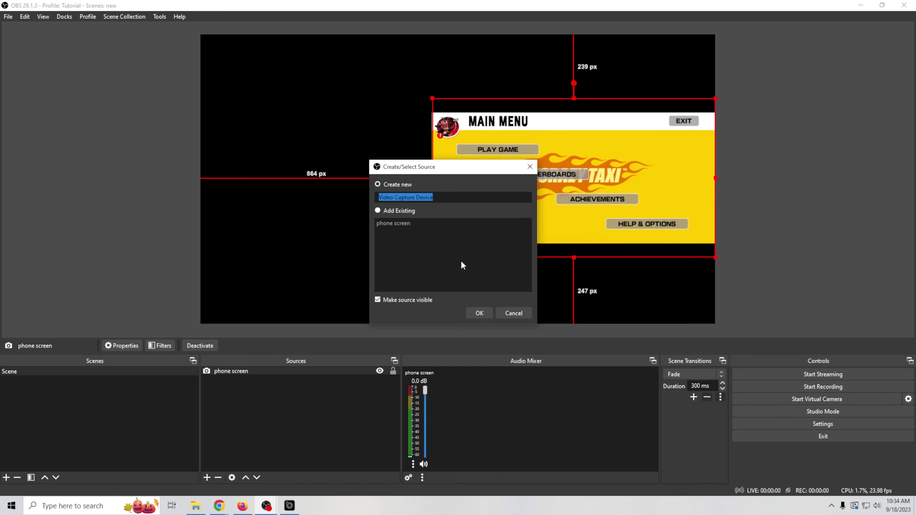
{"action": "left_click", "coordinate": [478, 313]}
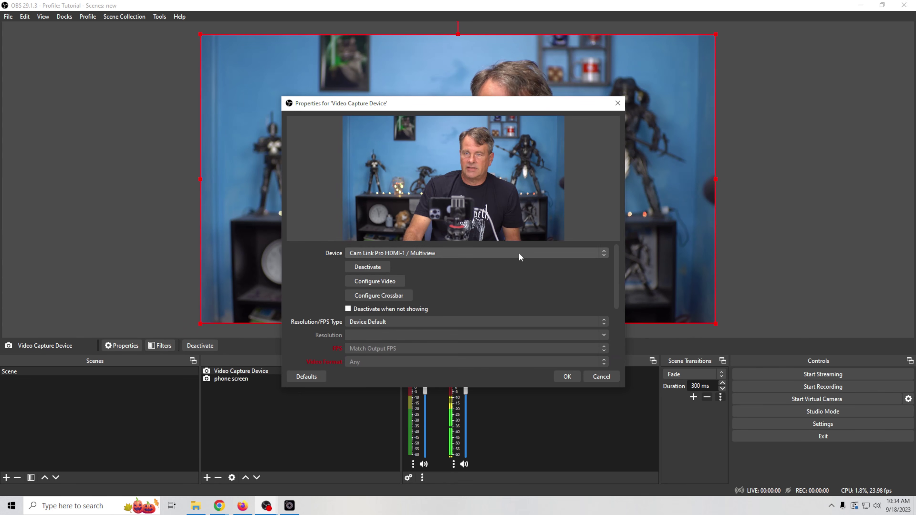
{"action": "left_click", "coordinate": [556, 376]}
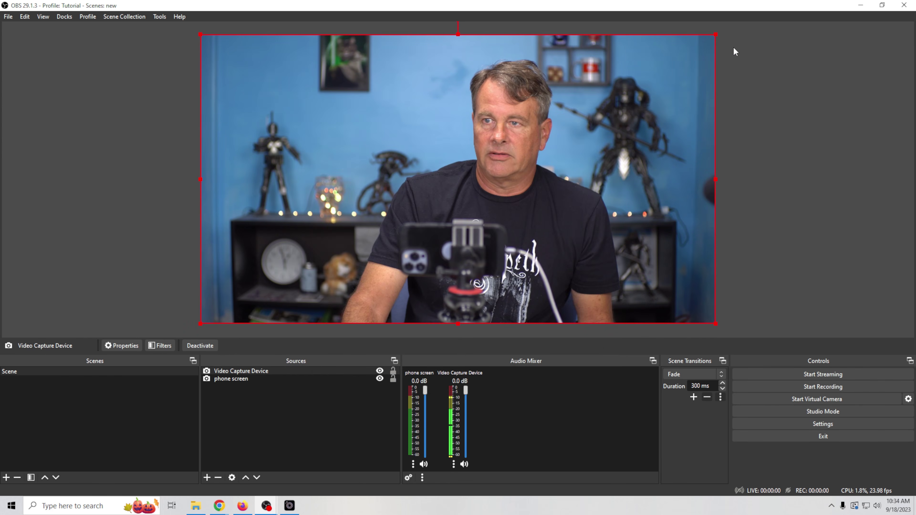
- Shrink the camera source into the canvas's lower-left corner and enlarge the phone screen source up to the canvas's top edge
{"action": "left_click_drag", "start_coordinate": [714, 36], "coordinate": [507, 194]}
{"action": "left_click", "coordinate": [665, 160]}
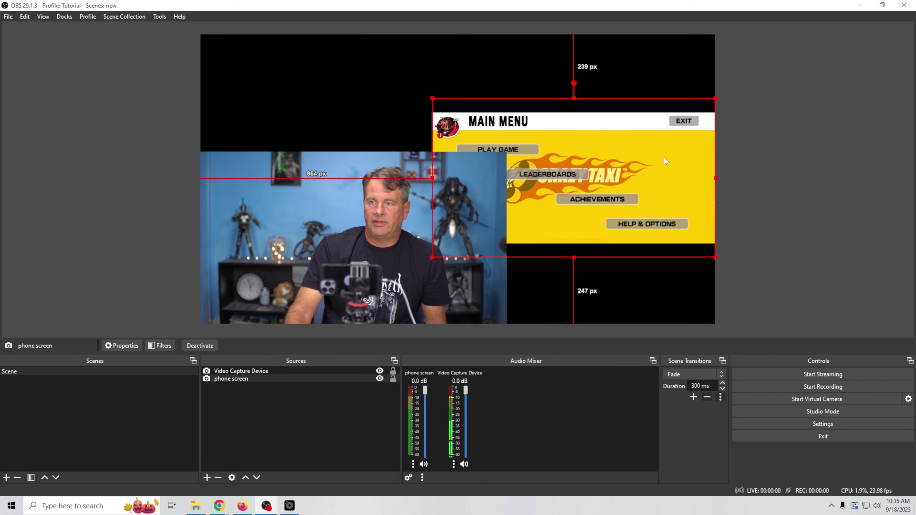
{"action": "left_click_drag", "start_coordinate": [432, 98], "coordinate": [345, 37]}
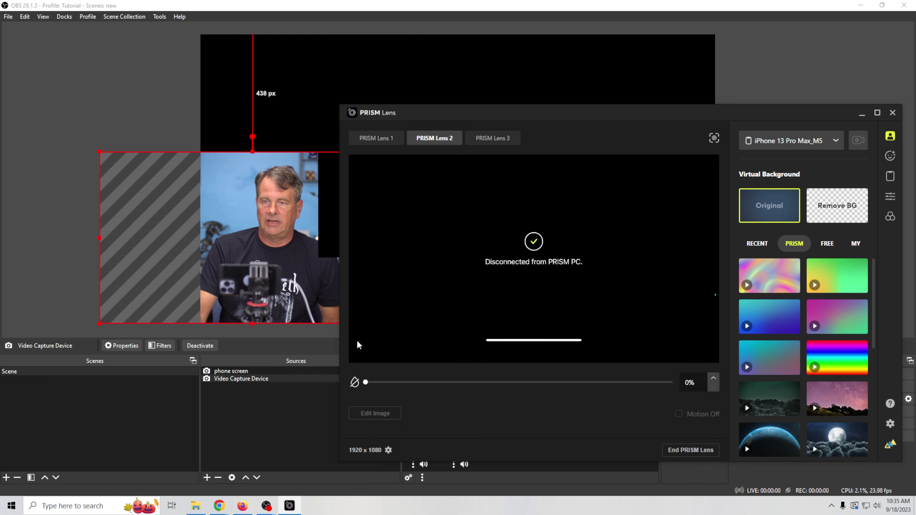
- Show the phone camera feed on PRISM Lens 1 and minimize PRISM Lens to return to OBS
{"action": "left_click", "coordinate": [376, 139]}
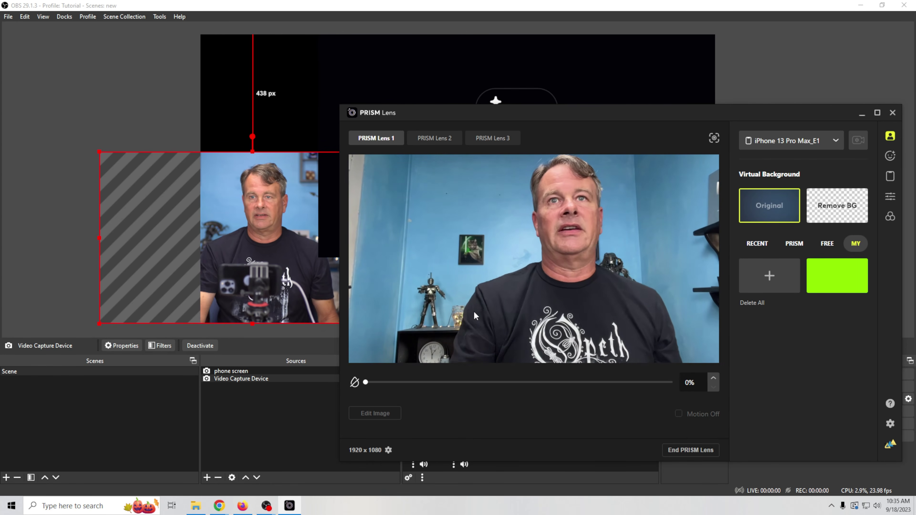
{"action": "mouse_move", "coordinate": [737, 112]}
{"action": "left_mouse_down"}
{"action": "mouse_move", "coordinate": [493, 386]}
{"action": "mouse_move", "coordinate": [736, 120]}
{"action": "left_mouse_up"}
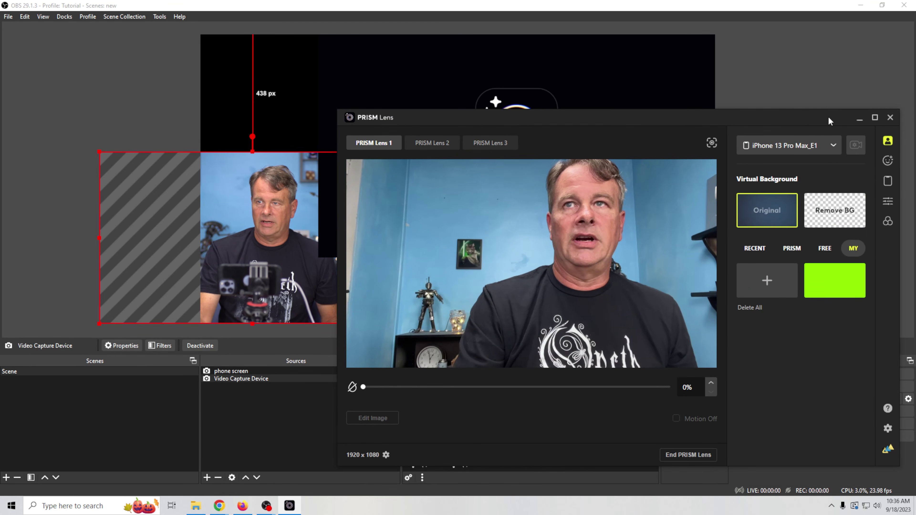
{"action": "left_click", "coordinate": [858, 118]}
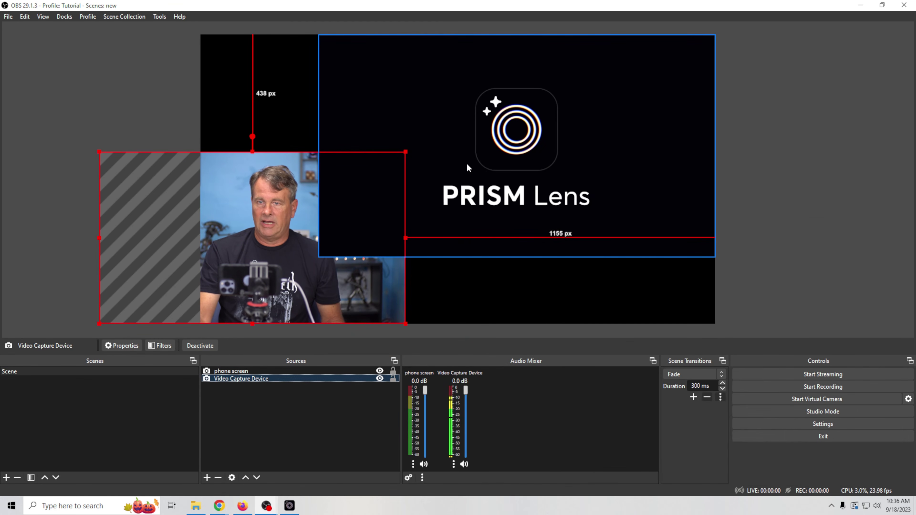
- Change the phone screen source's device to PRISM Lens 1 in its properties
{"action": "left_click", "coordinate": [258, 372]}
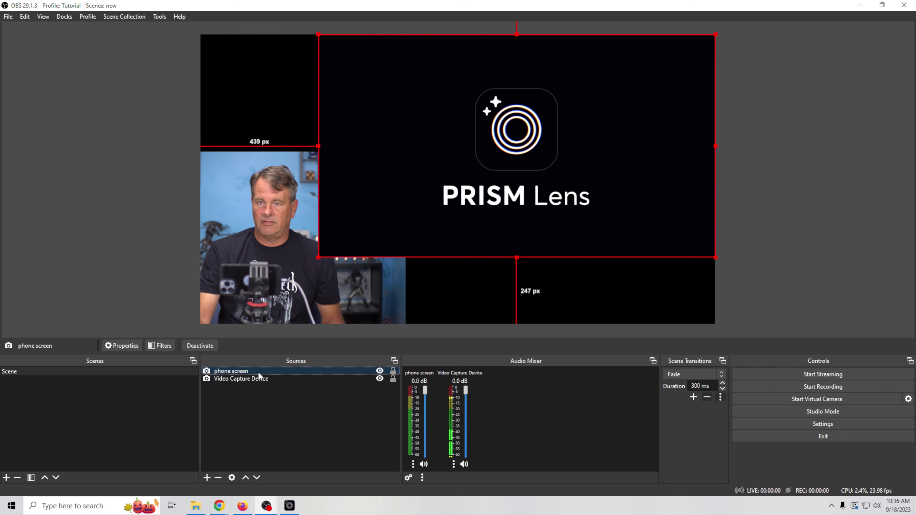
{"action": "right_click", "coordinate": [258, 375]}
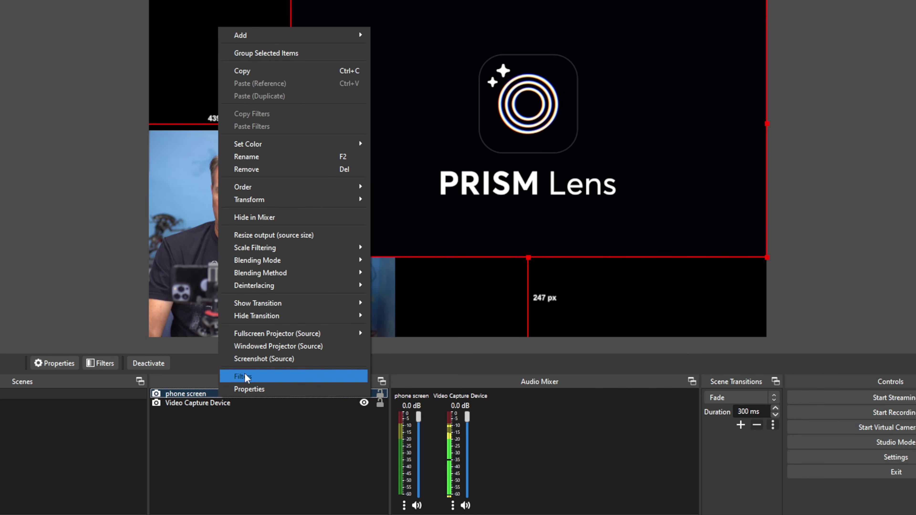
{"action": "left_click", "coordinate": [241, 389]}
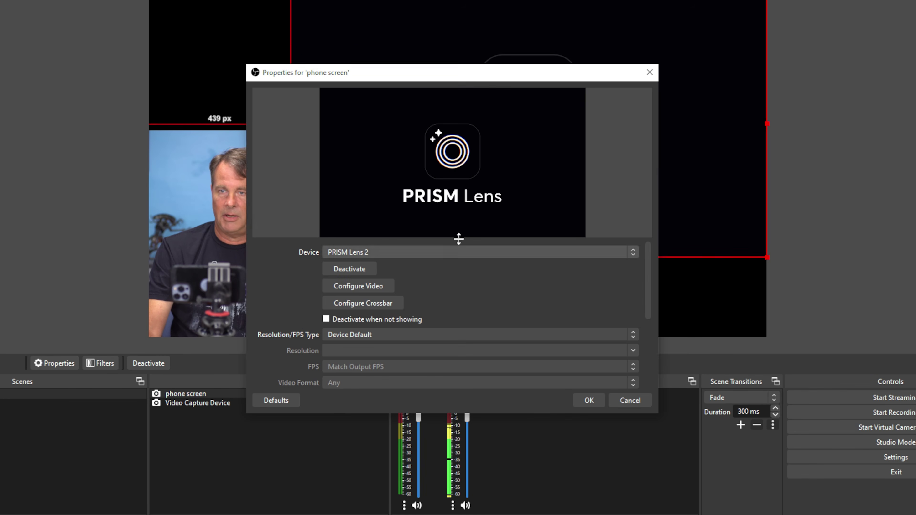
{"action": "left_click", "coordinate": [580, 254]}
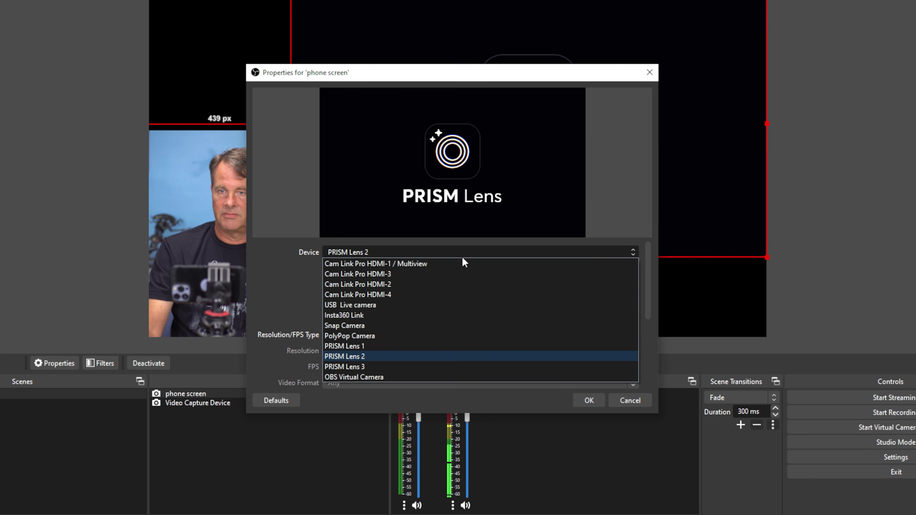
{"action": "left_click", "coordinate": [395, 346]}
{"action": "left_click", "coordinate": [586, 400]}
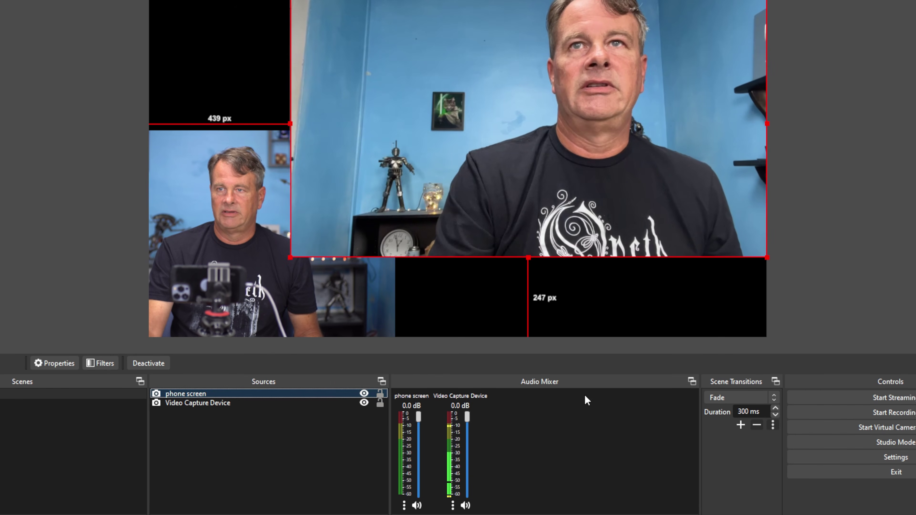
- In PRISM Lens, try Remove BG on PRISM Lens 1, apply the custom green virtual background, and return to OBS
{"action": "mouse_move", "coordinate": [592, 170]}
{"action": "left_mouse_down"}
{"action": "mouse_move", "coordinate": [542, 188]}
{"action": "mouse_move", "coordinate": [548, 158]}
{"action": "mouse_move", "coordinate": [591, 158]}
{"action": "left_mouse_up"}
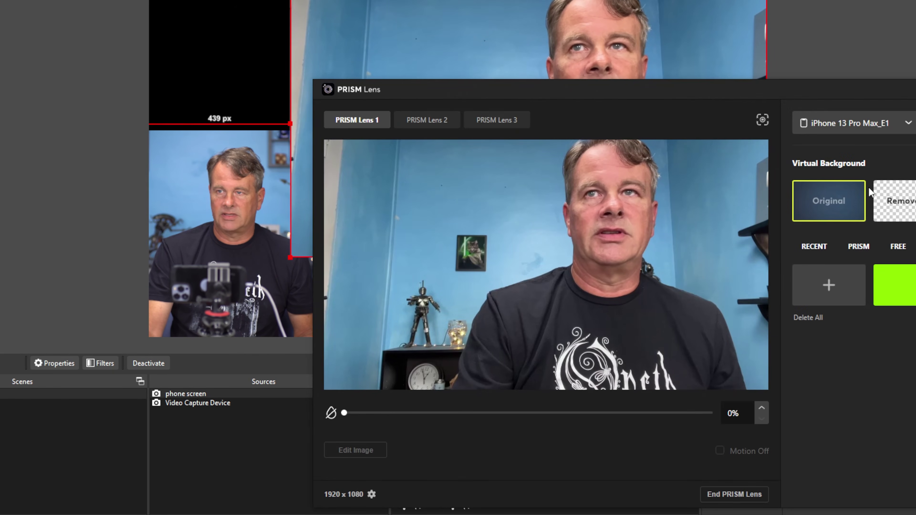
{"action": "left_click", "coordinate": [894, 201]}
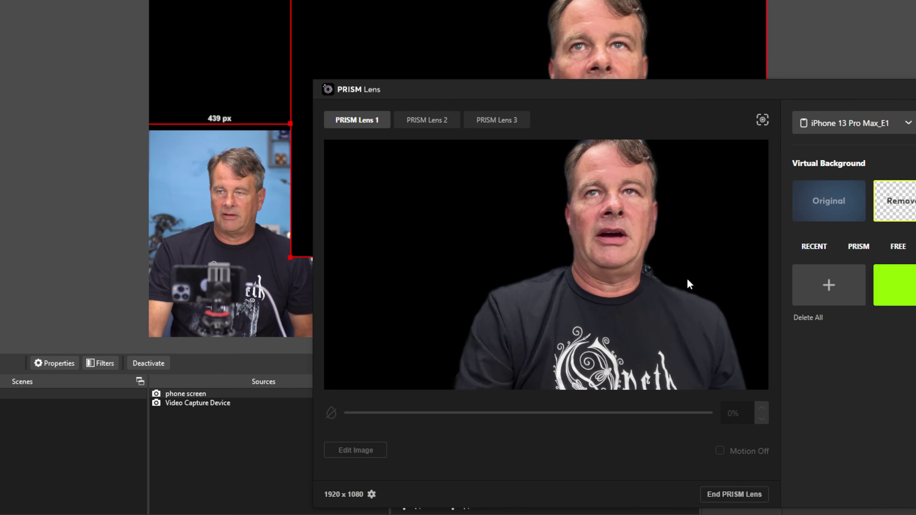
{"action": "left_click", "coordinate": [877, 294]}
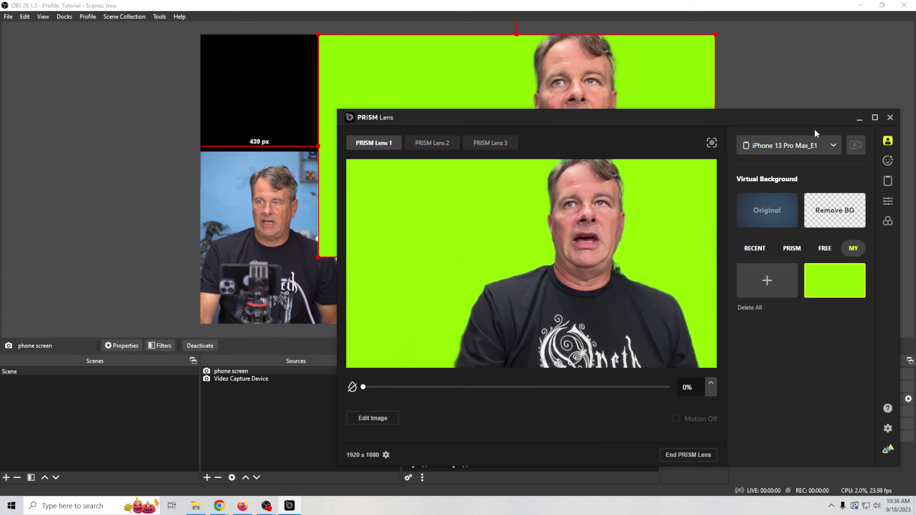
{"action": "left_click", "coordinate": [859, 120]}
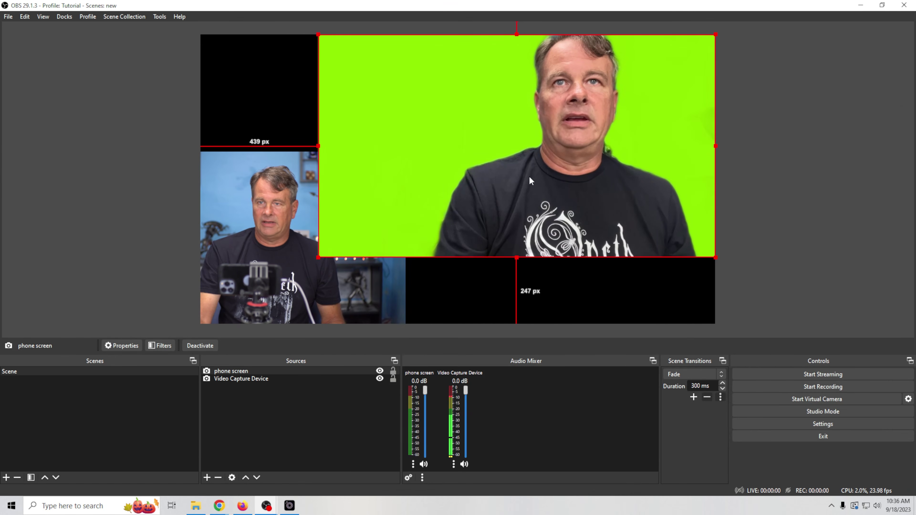
- Add a Chroma Key effect filter to the phone screen source with Green as the key color type
{"action": "right_click", "coordinate": [590, 154]}
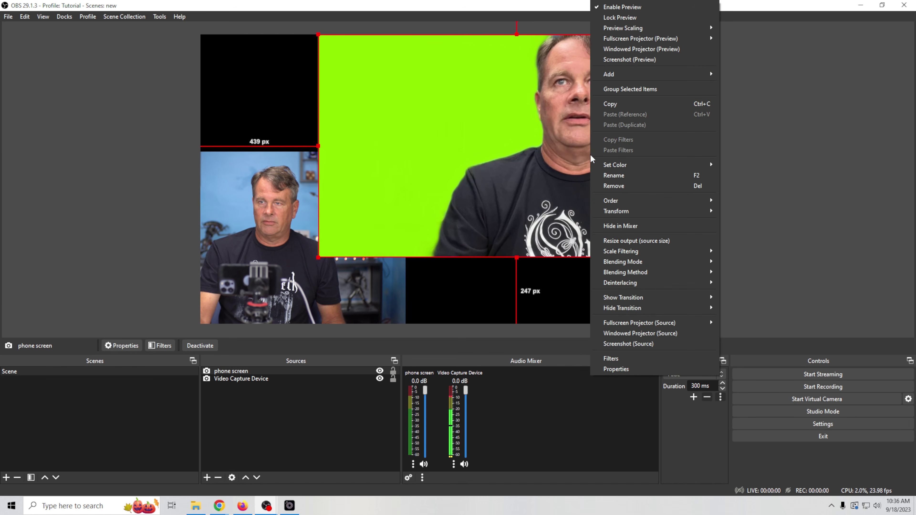
{"action": "left_click", "coordinate": [612, 358]}
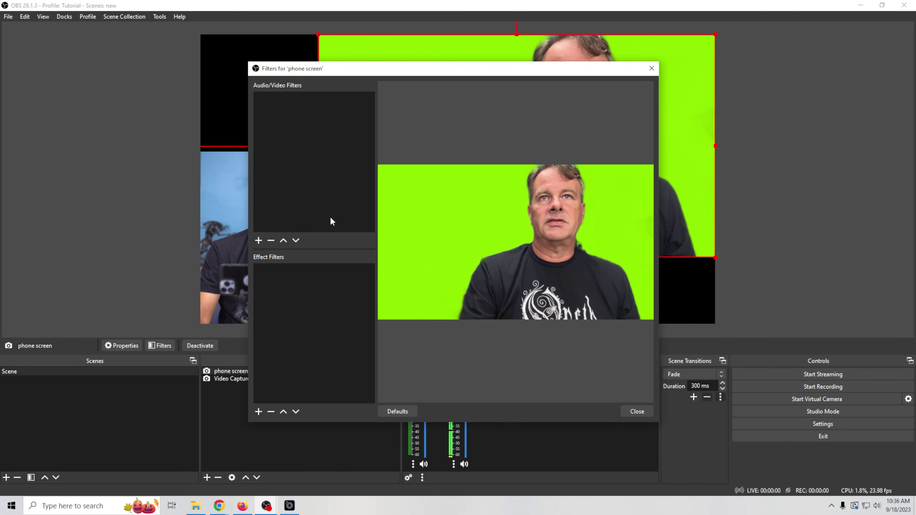
{"action": "left_click", "coordinate": [258, 412]}
{"action": "left_click", "coordinate": [307, 207]}
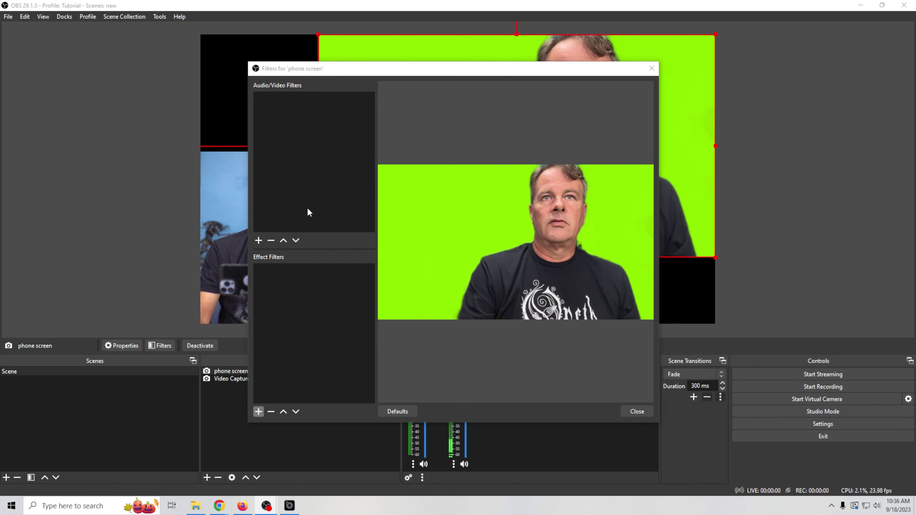
{"action": "left_click", "coordinate": [430, 258]}
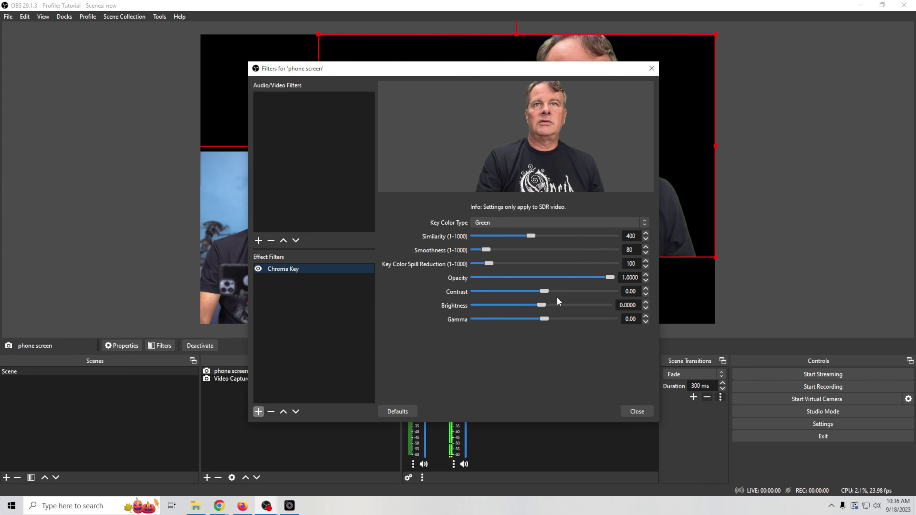
{"action": "left_click", "coordinate": [636, 412]}
- Scale down the keyed phone screen source over the camera source and move it to the canvas's upper area, right of center
{"action": "left_click_drag", "start_coordinate": [601, 189], "coordinate": [409, 254]}
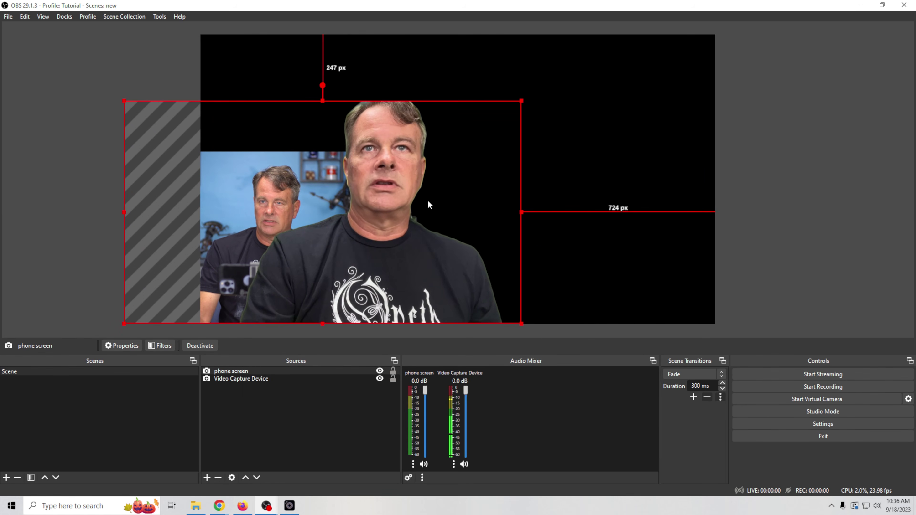
{"action": "left_click_drag", "start_coordinate": [522, 101], "coordinate": [380, 180]}
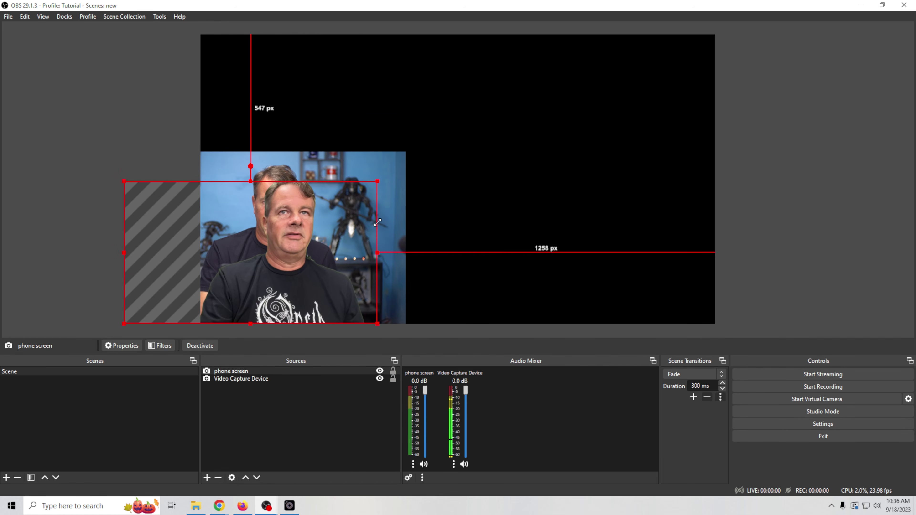
{"action": "left_click_drag", "start_coordinate": [305, 260], "coordinate": [342, 273]}
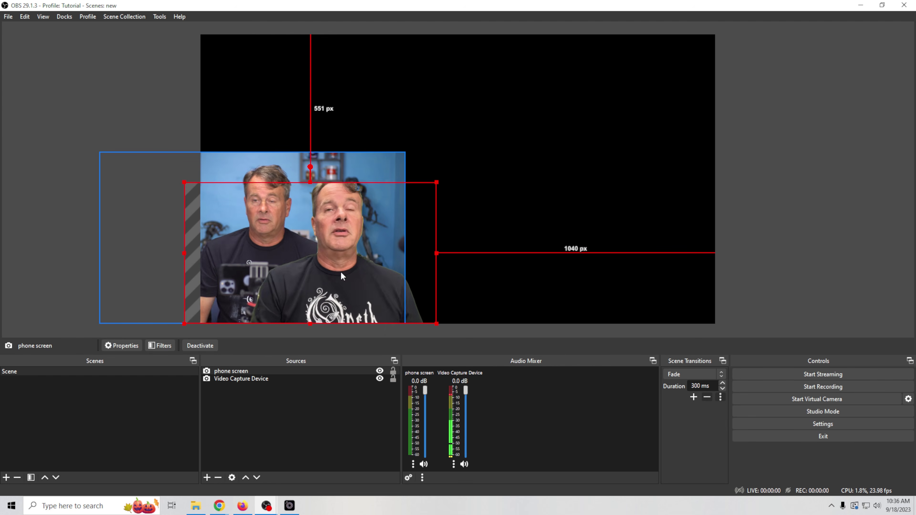
{"action": "left_click_drag", "start_coordinate": [345, 275], "coordinate": [516, 178]}
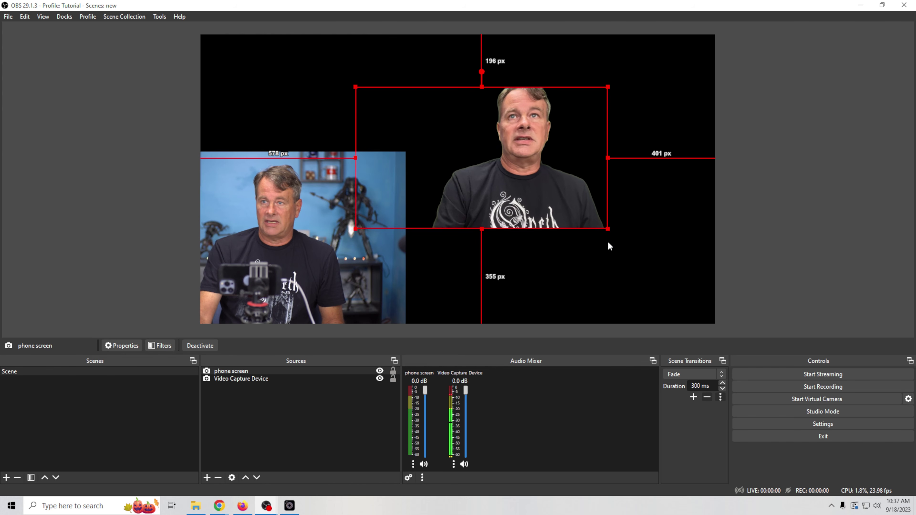
- Enlarge the keyed phone screen source and align it with the canvas's right and bottom edges, about 348 px from the left edge
{"action": "left_click_drag", "start_coordinate": [608, 230], "coordinate": [788, 343]}
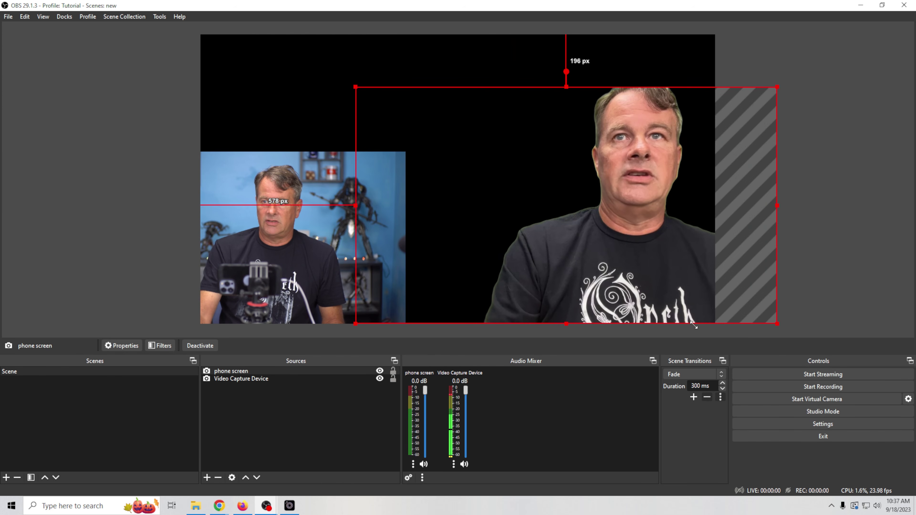
{"action": "left_click_drag", "start_coordinate": [651, 281], "coordinate": [591, 281]}
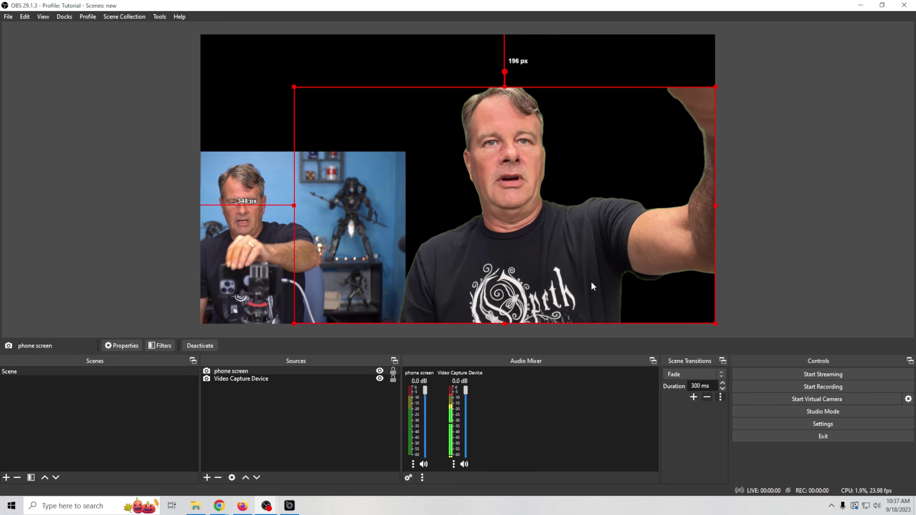
- Switch the phone screen source's device to PRISM Lens 2 in its properties
{"action": "right_click", "coordinate": [221, 372]}
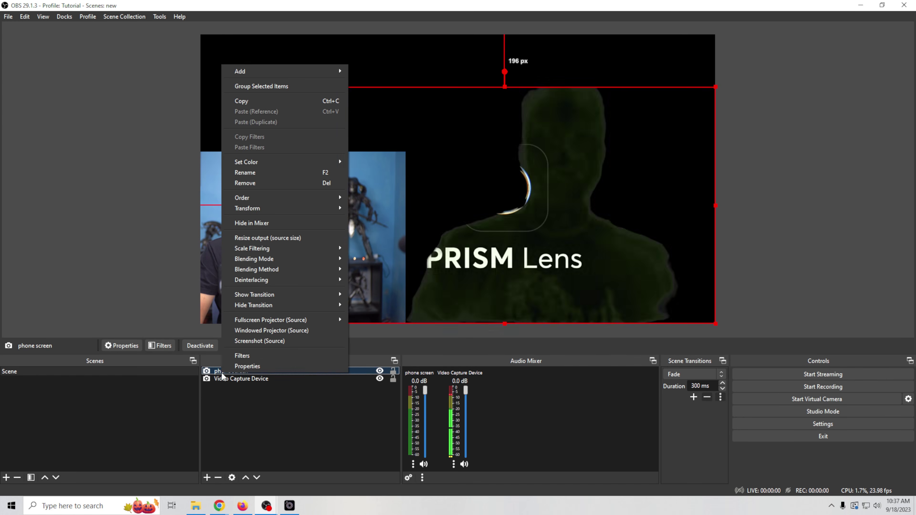
{"action": "left_click", "coordinate": [262, 365]}
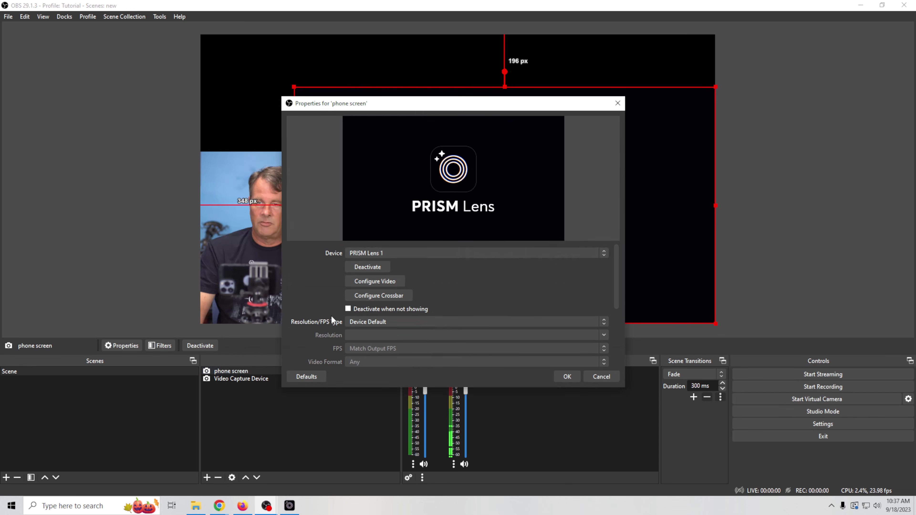
{"action": "left_click", "coordinate": [435, 253]}
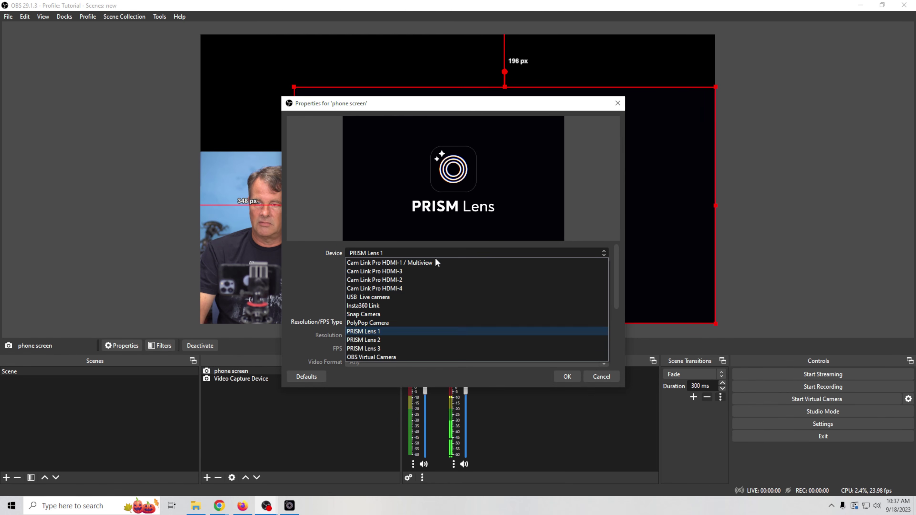
{"action": "left_click", "coordinate": [381, 341]}
{"action": "left_click", "coordinate": [567, 376]}
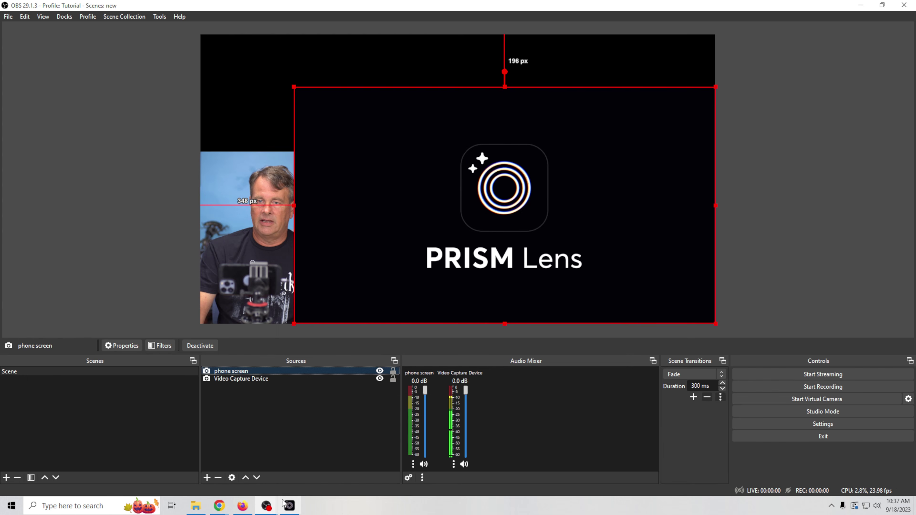
- Check the PRISM Lens 2 broadcast in PRISM Lens, return to OBS and fit the phone screen source into the canvas's upper-right corner
{"action": "left_click", "coordinate": [290, 507]}
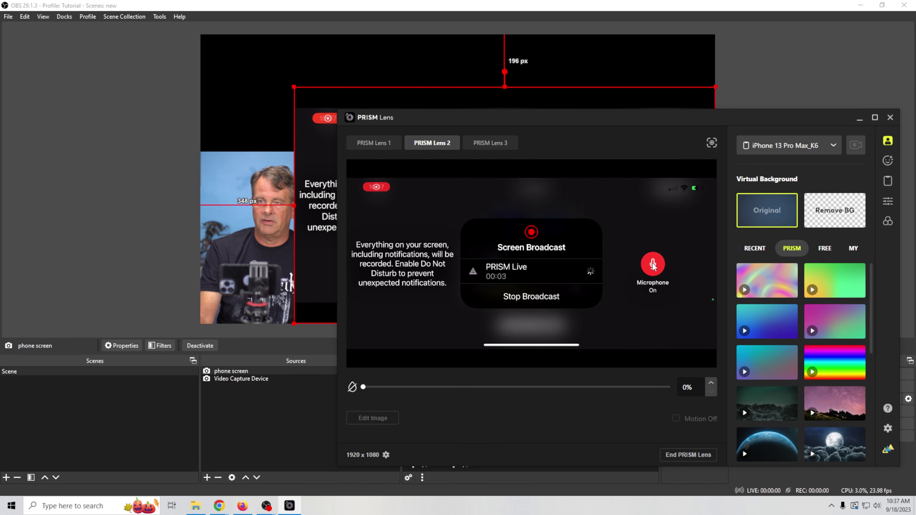
{"action": "left_click", "coordinate": [129, 92]}
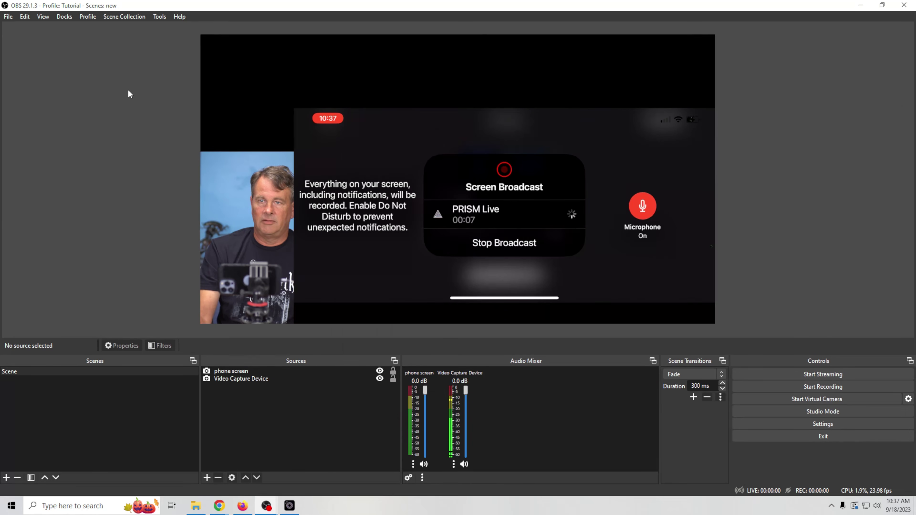
{"action": "left_click_drag", "start_coordinate": [516, 219], "coordinate": [516, 165]}
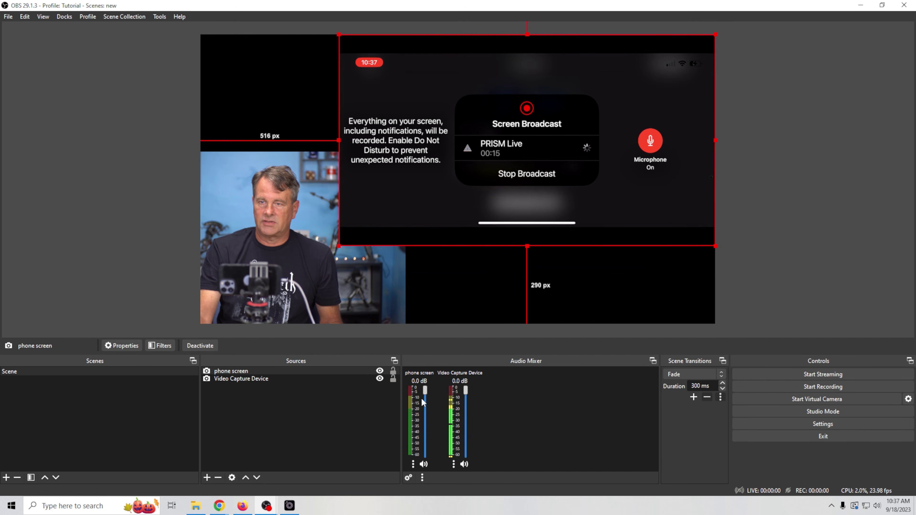
- Enable a custom audio device for the phone screen source and set it to PRISM Lens audio 2
{"action": "right_click", "coordinate": [440, 204]}
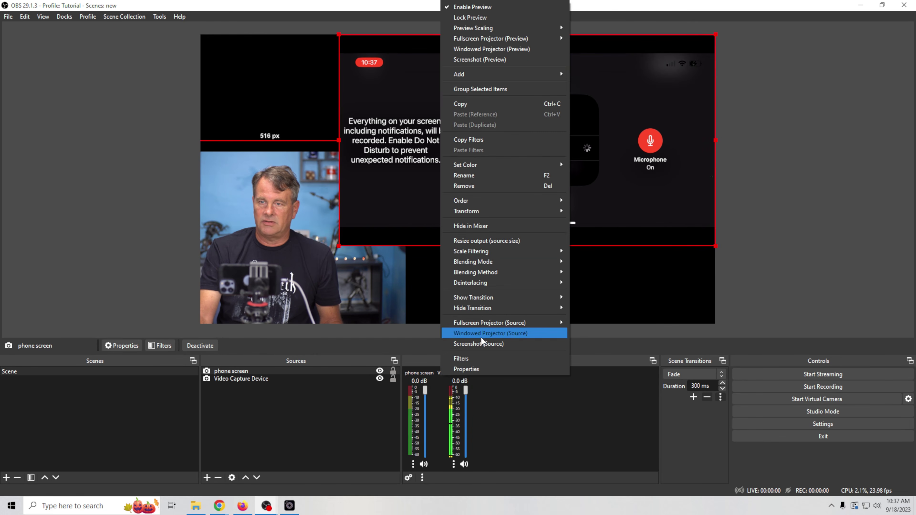
{"action": "left_click", "coordinate": [482, 368]}
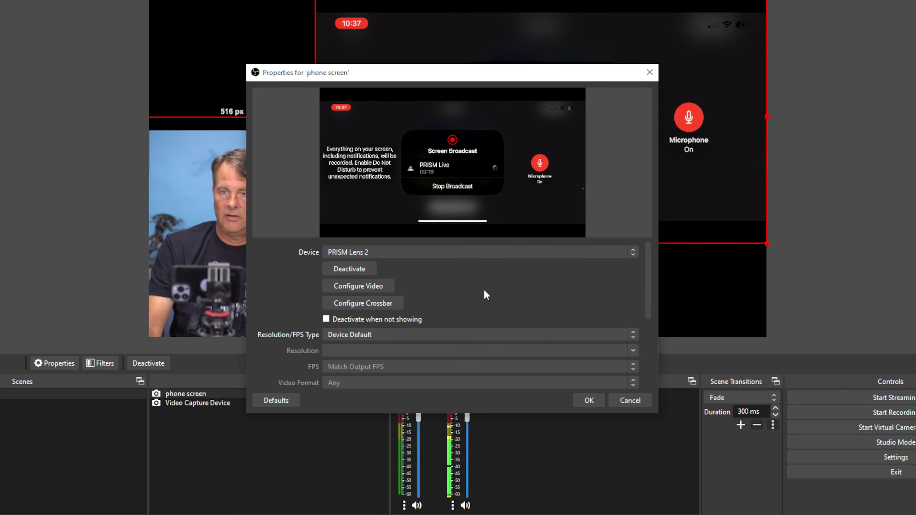
{"action": "left_click_drag", "start_coordinate": [648, 296], "coordinate": [644, 381]}
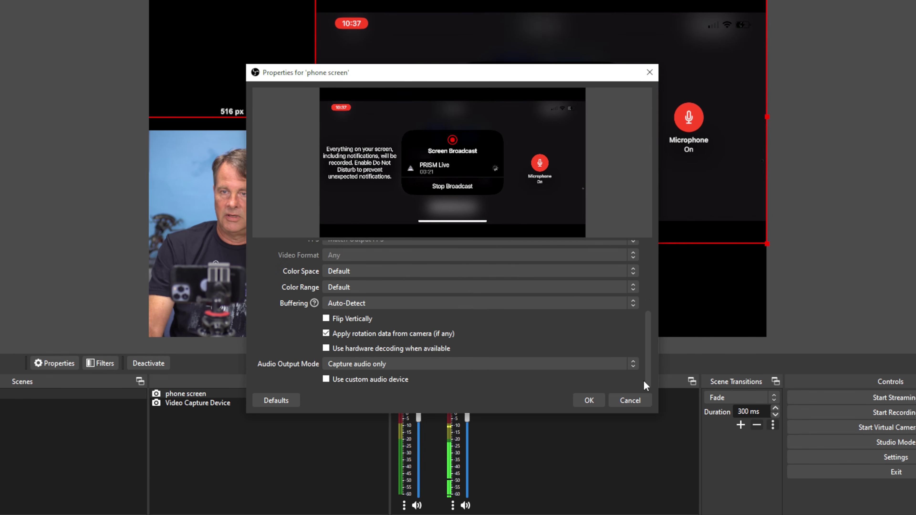
{"action": "scroll", "coordinate": [325, 380], "scroll_direction": "up", "scroll_amount": 2}
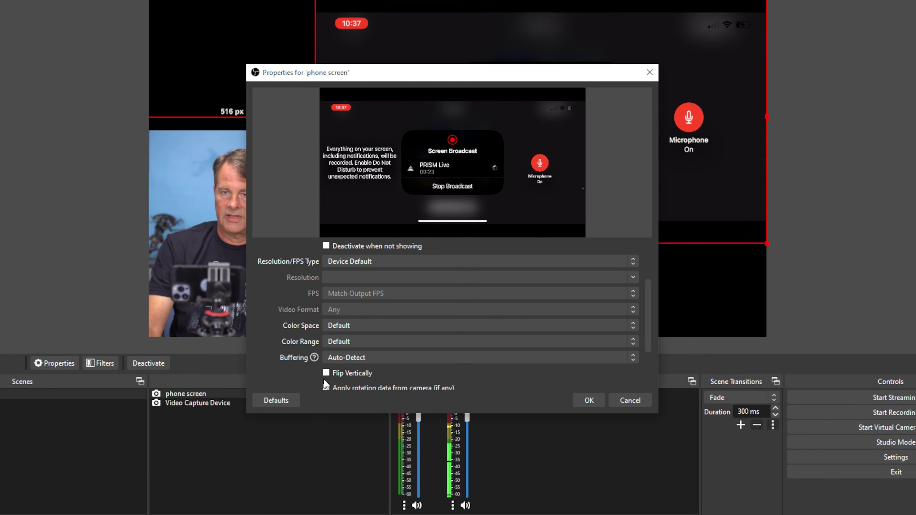
{"action": "scroll", "coordinate": [367, 349], "scroll_direction": "down", "scroll_amount": 3}
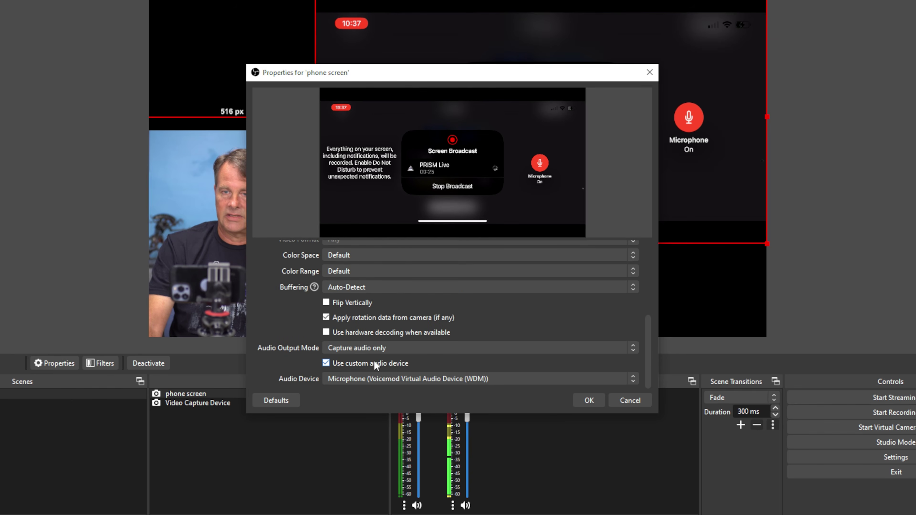
{"action": "left_click", "coordinate": [365, 379]}
{"action": "left_click", "coordinate": [372, 452]}
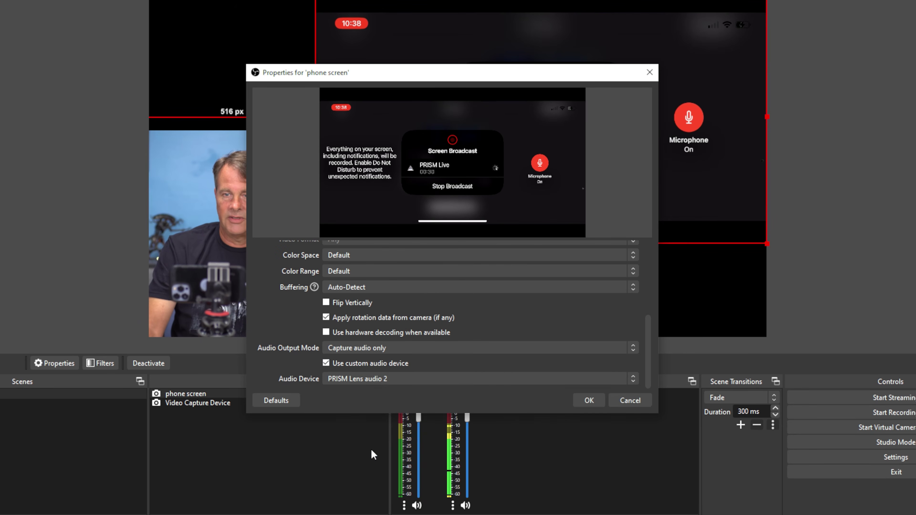
{"action": "left_click", "coordinate": [587, 401]}
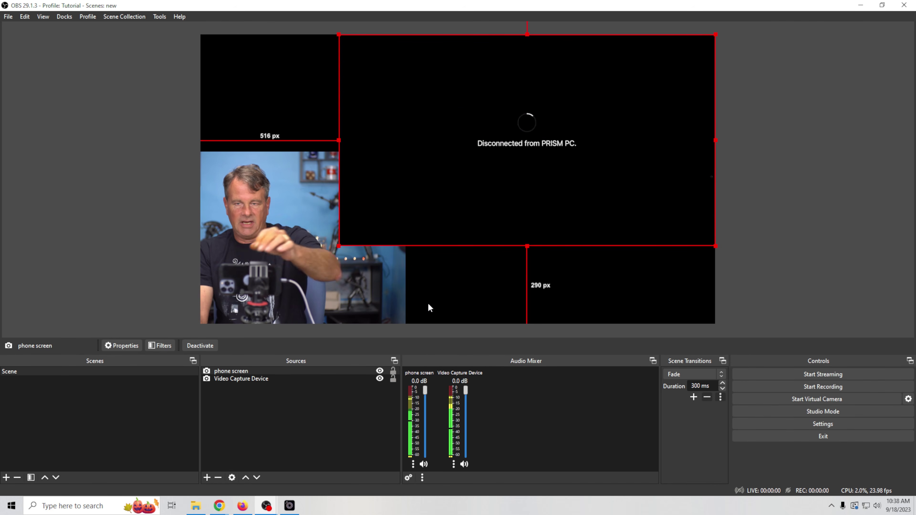
- Set the phone screen source's device back to PRISM Lens 1, check its feed in PRISM Lens and return to the OBS properties
{"action": "left_click", "coordinate": [248, 379]}
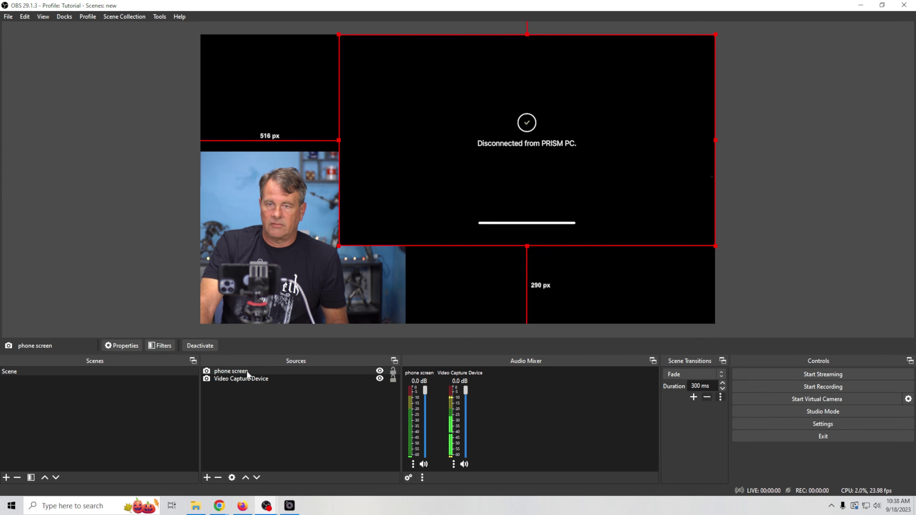
{"action": "right_click", "coordinate": [247, 371]}
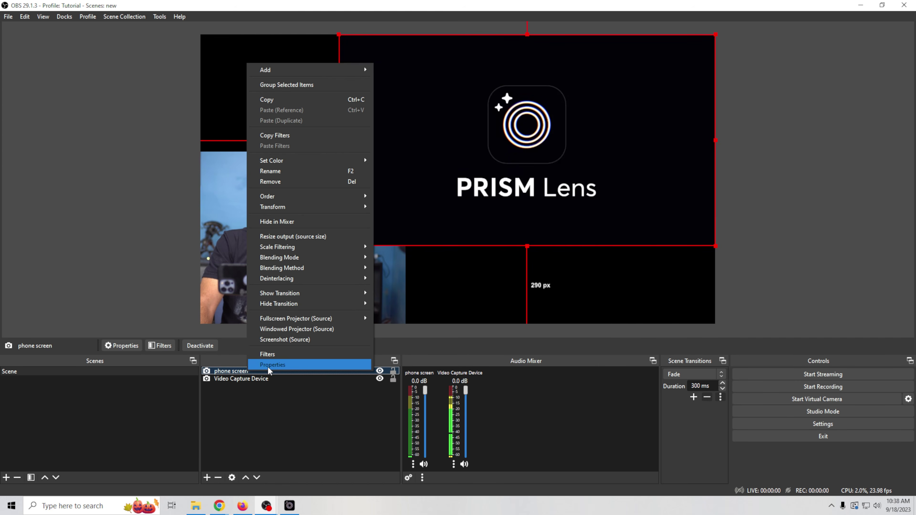
{"action": "left_click", "coordinate": [267, 365]}
{"action": "left_click", "coordinate": [425, 256]}
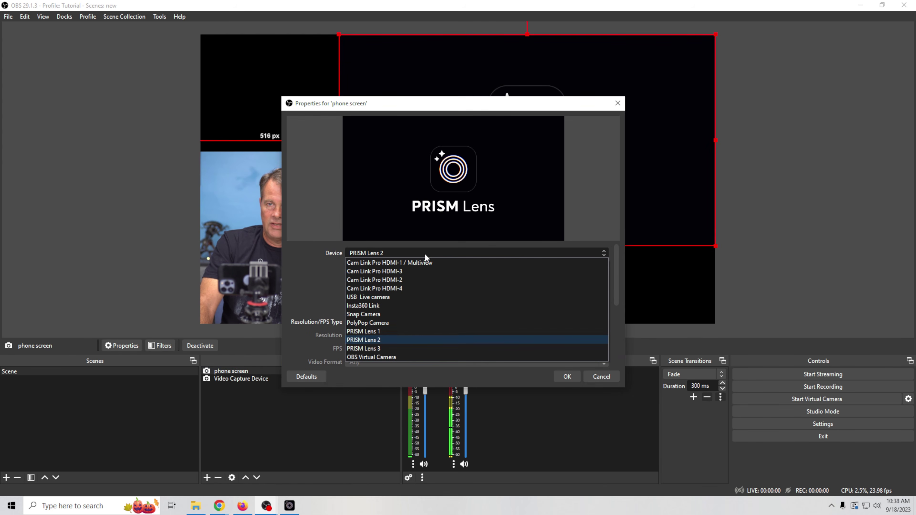
{"action": "left_click", "coordinate": [371, 331]}
{"action": "left_click", "coordinate": [293, 504]}
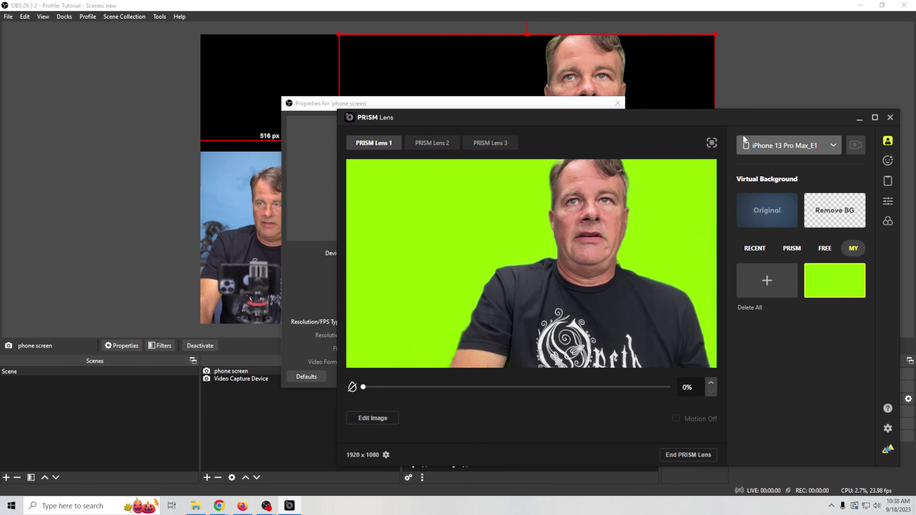
{"action": "left_click", "coordinate": [745, 78]}
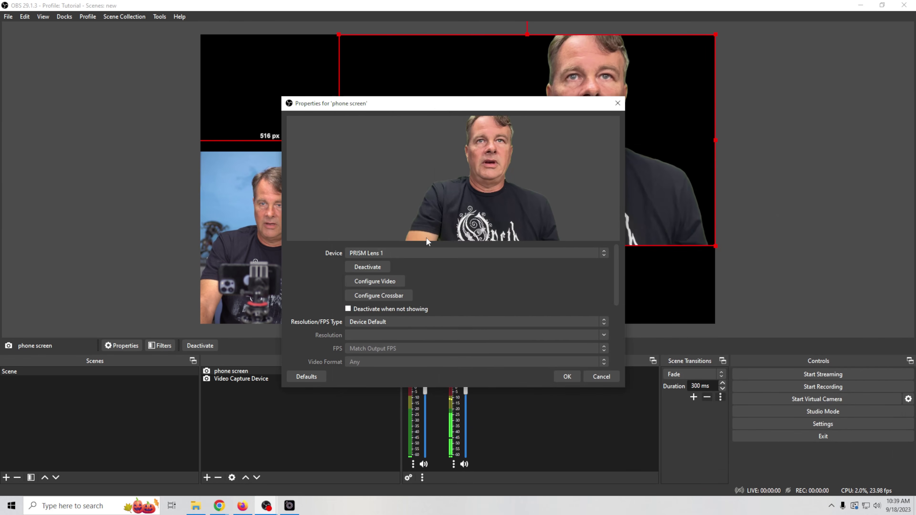
- Set the phone screen source's custom audio device to PRISM Lens audio 1 and apply the properties
{"action": "scroll", "coordinate": [377, 347], "scroll_direction": "down", "scroll_amount": 4}
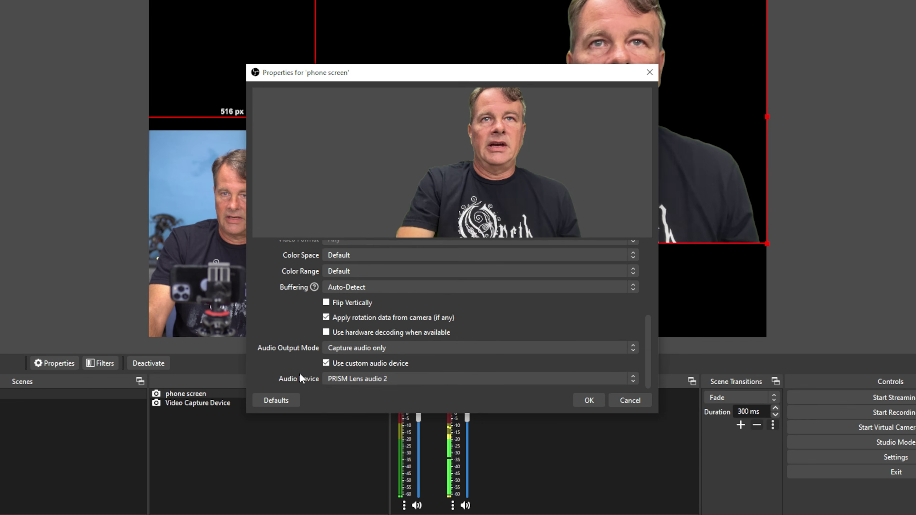
{"action": "left_click", "coordinate": [346, 379]}
{"action": "left_click", "coordinate": [367, 442]}
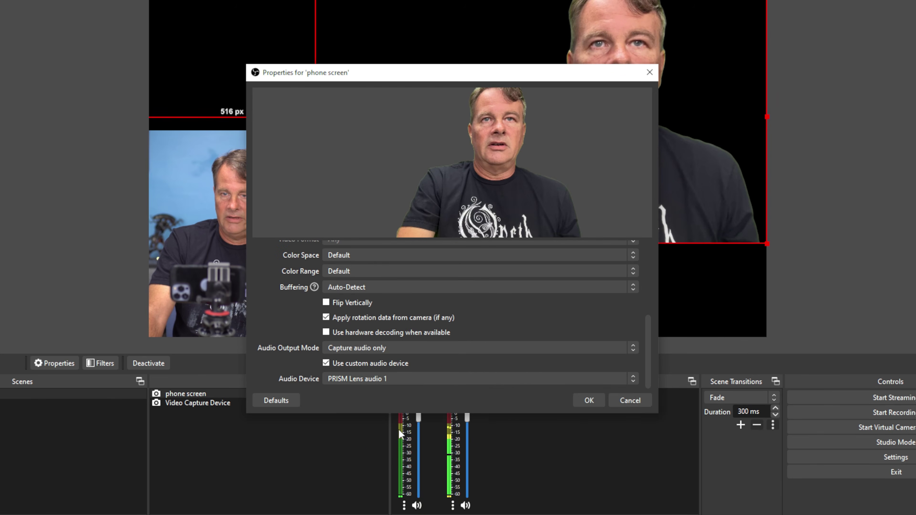
{"action": "left_click", "coordinate": [584, 400]}
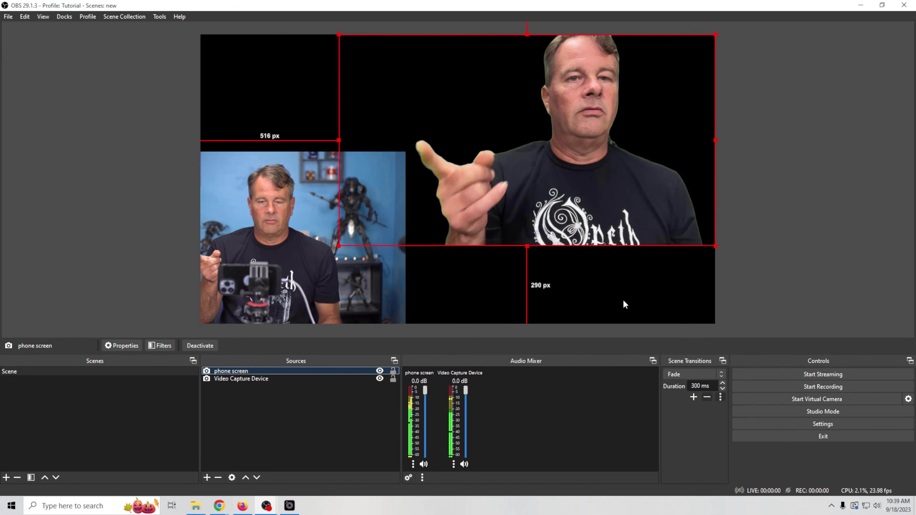